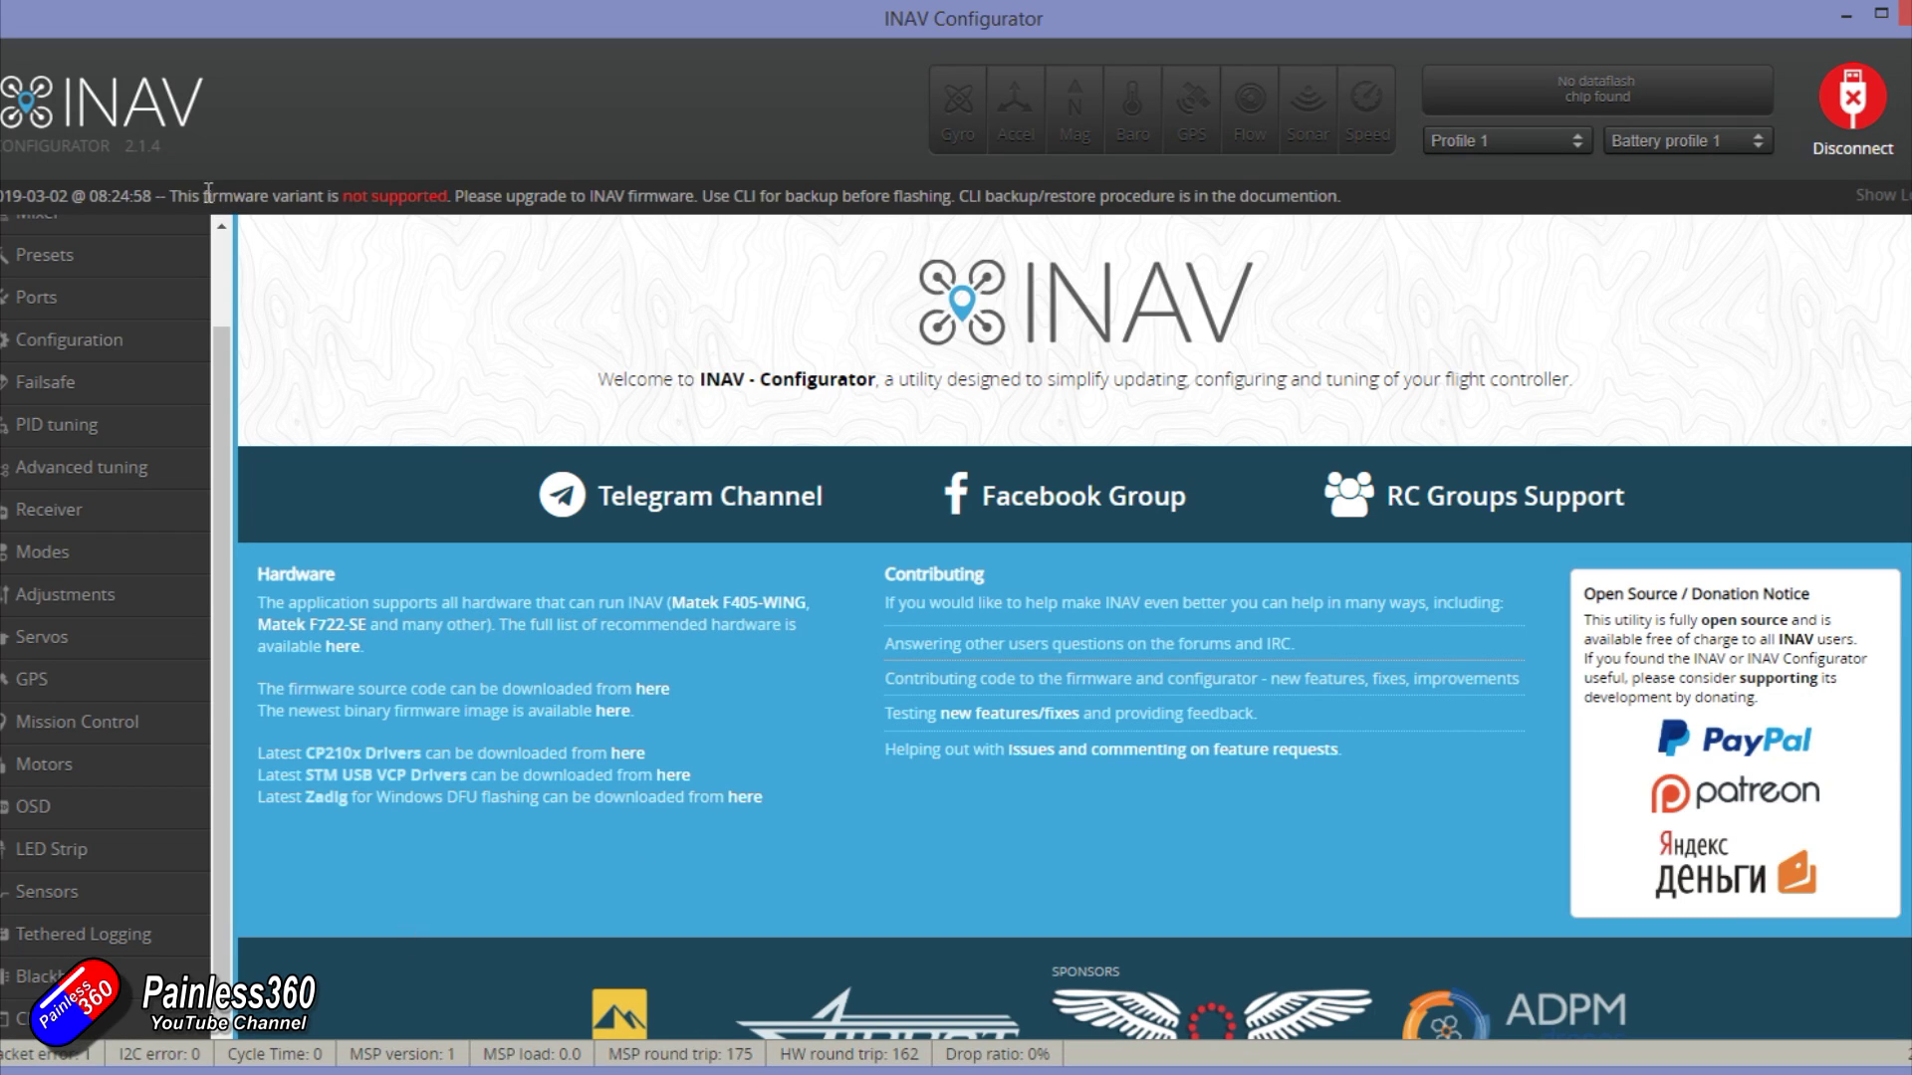
Step: Disconnect the flight controller and open the firmware flasher
left_click_drag(206, 195, 458, 197)
left_click_drag(780, 195, 2, 196)
left_click(1461, 385)
left_click(1870, 92)
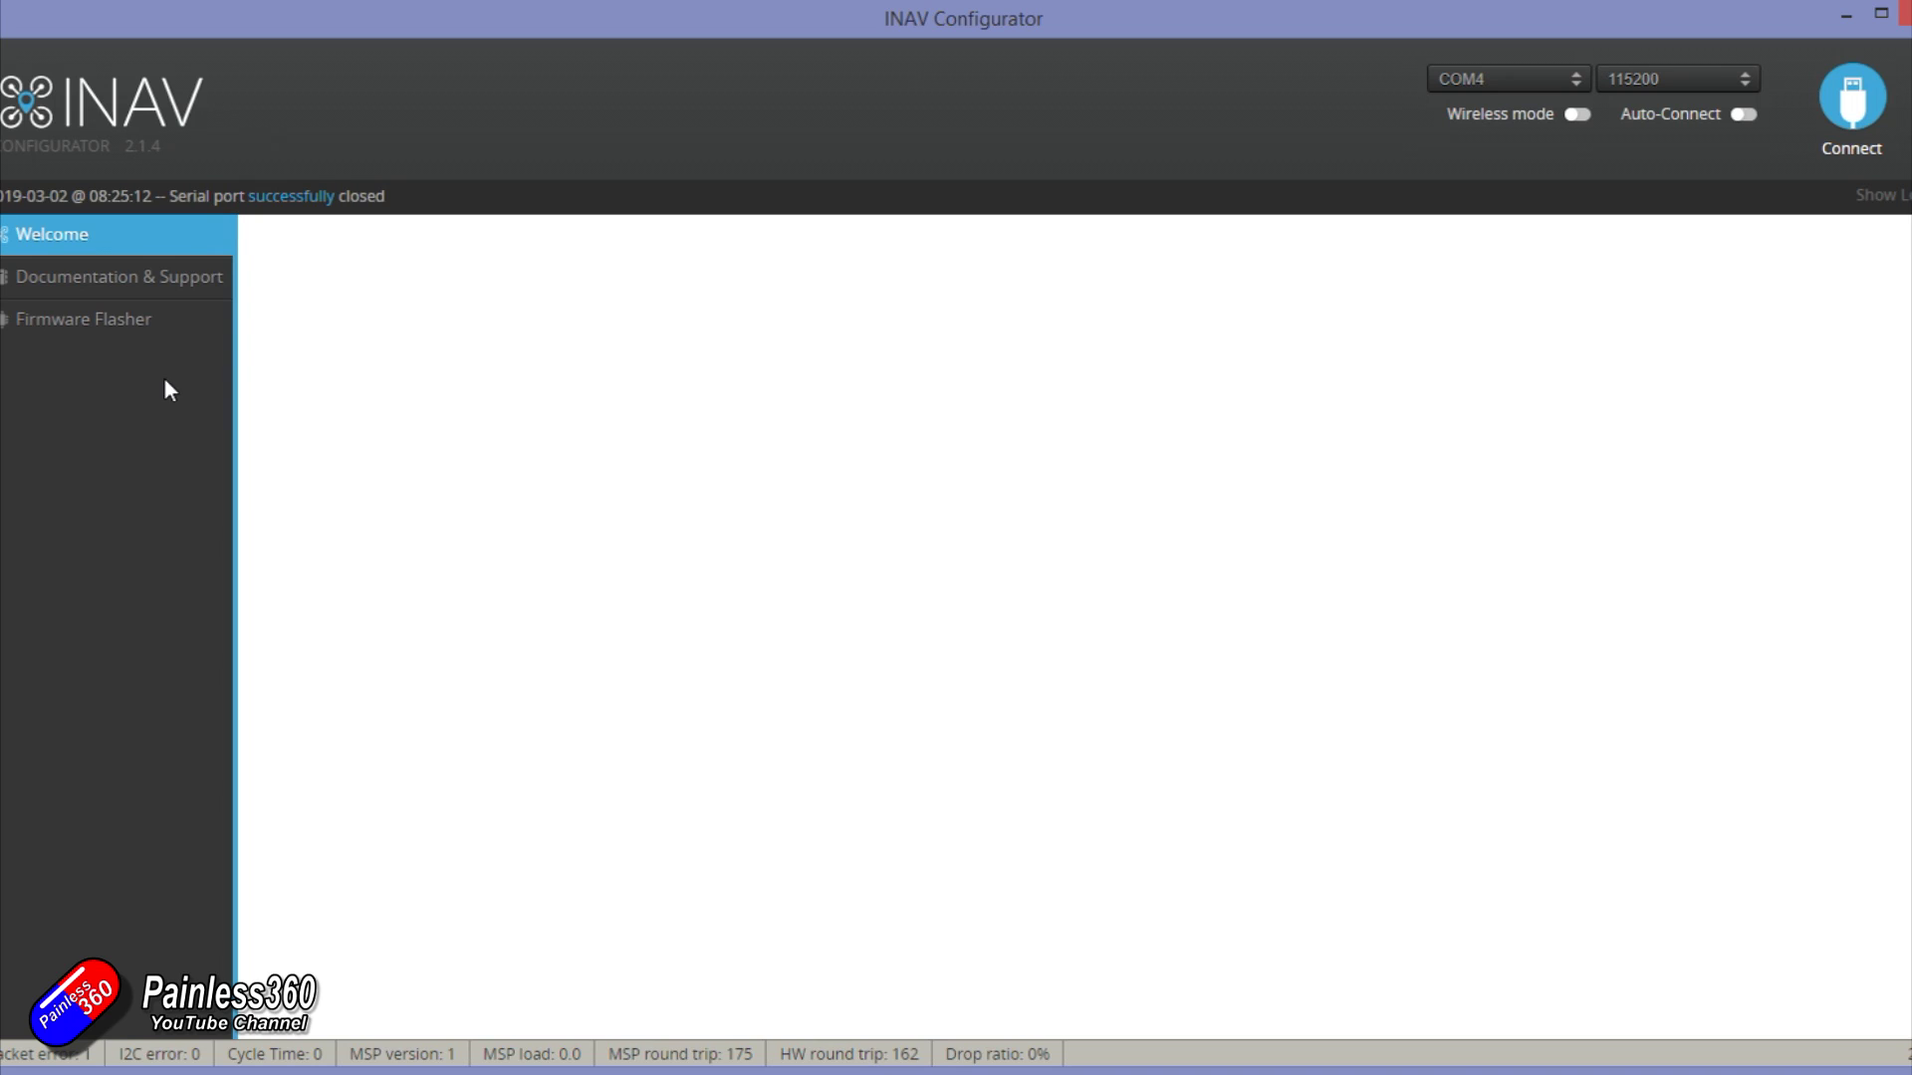
left_click(118, 335)
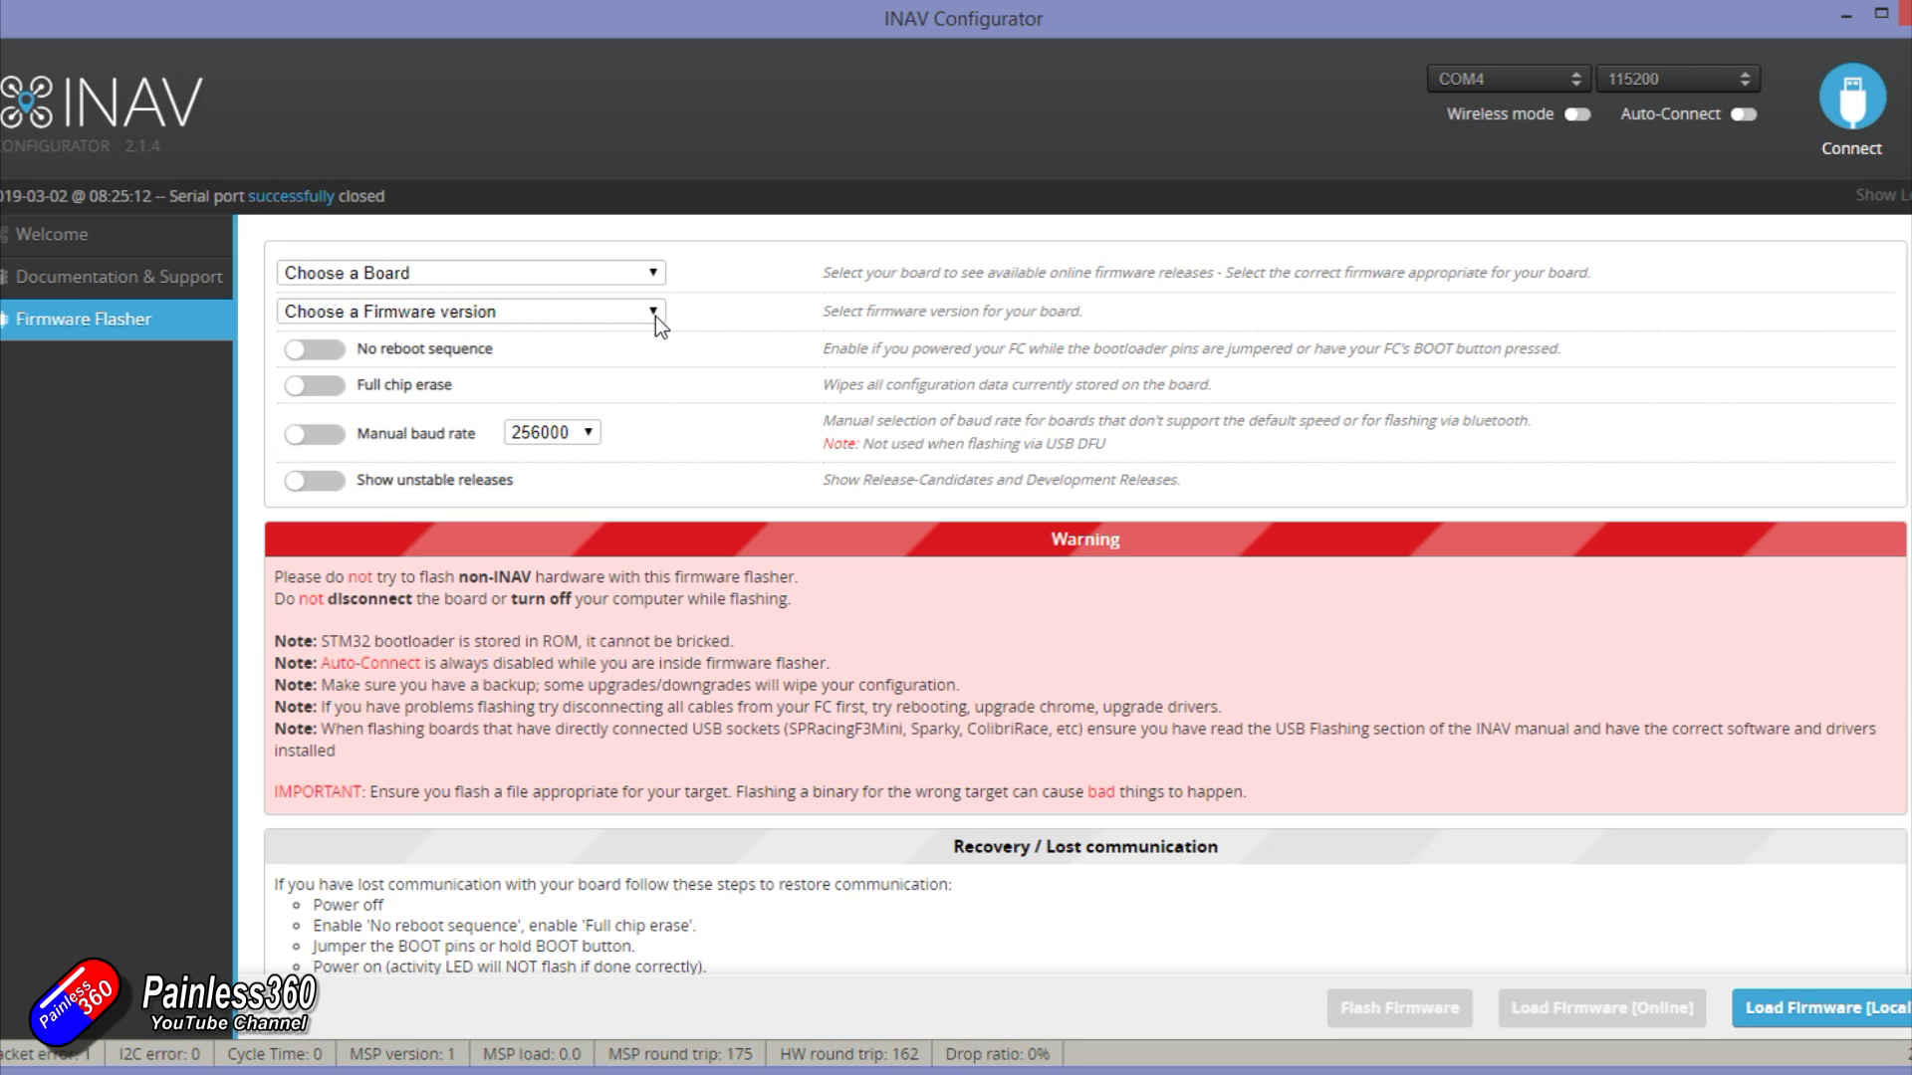
Step: Look through the flasher's lists of available boards and firmware versions without choosing an entry
left_click(654, 275)
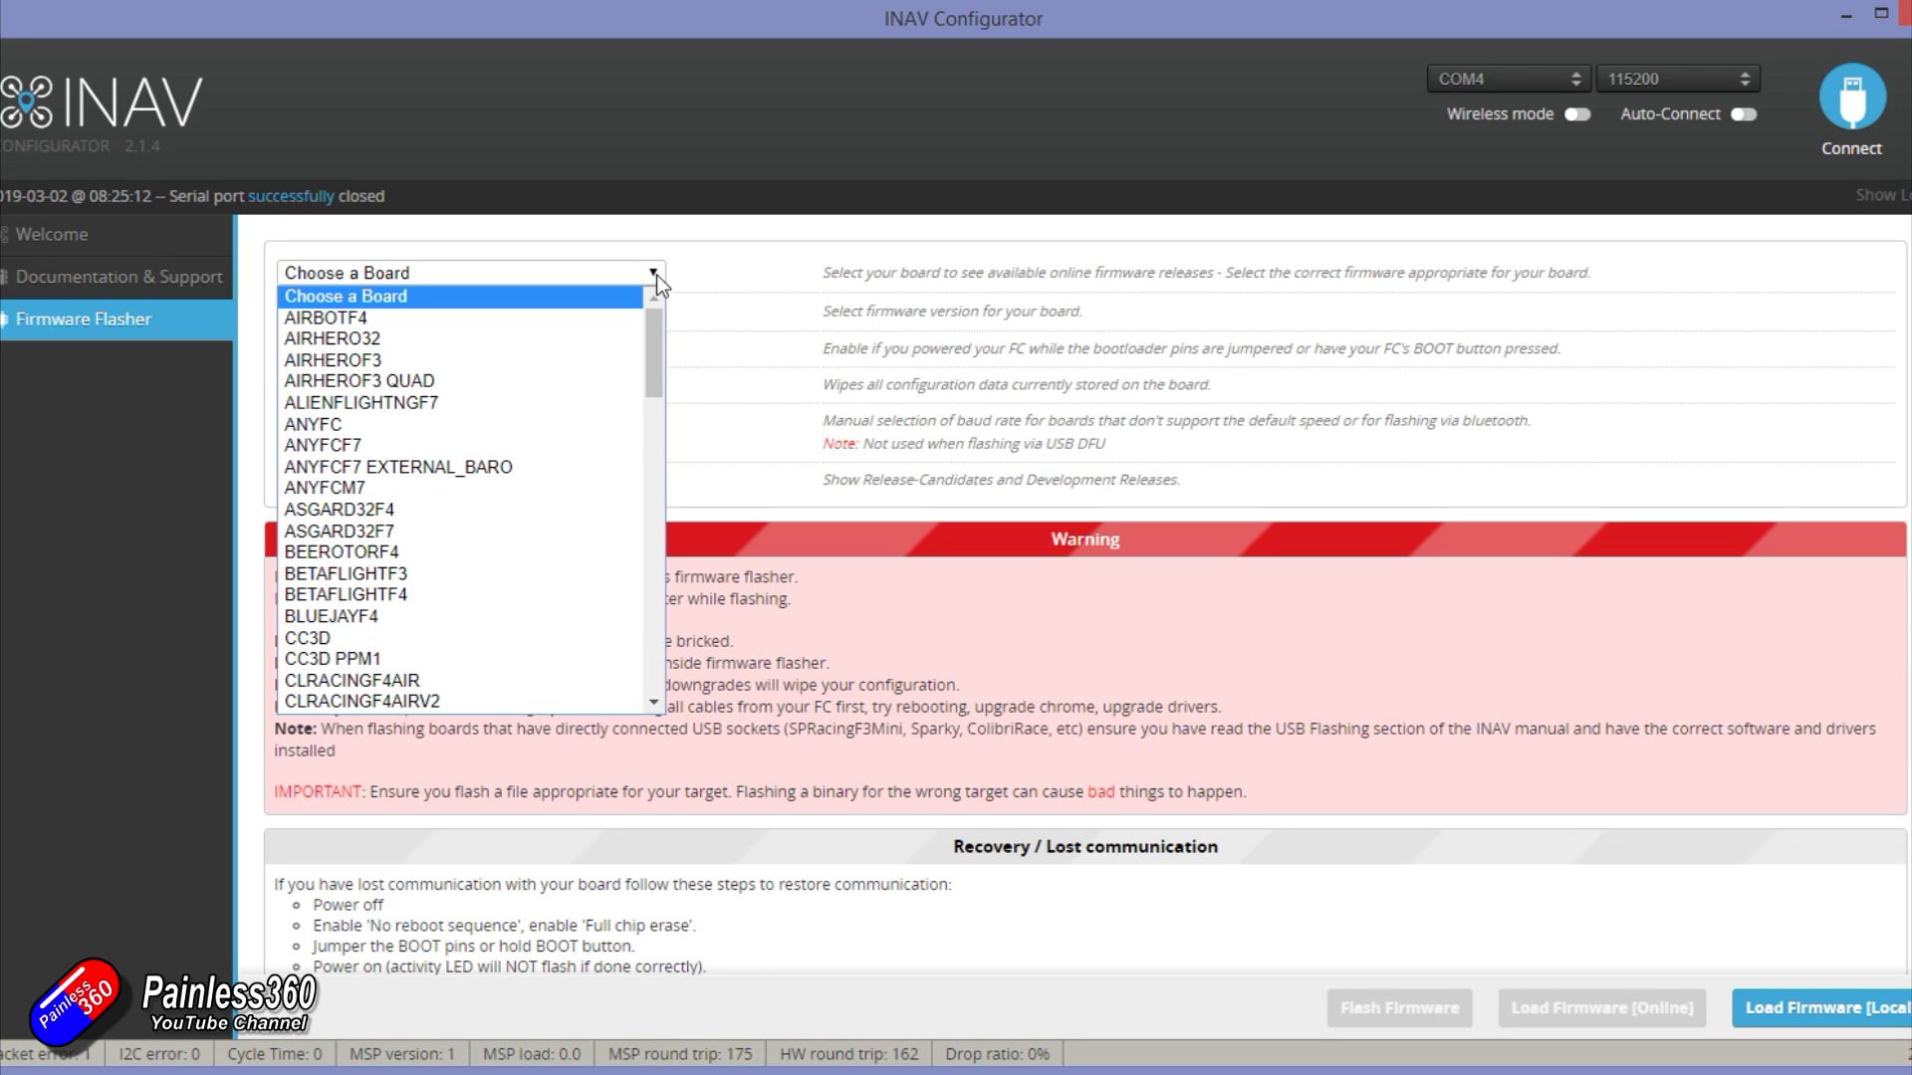
left_click_drag(646, 341, 671, 655)
left_click(753, 428)
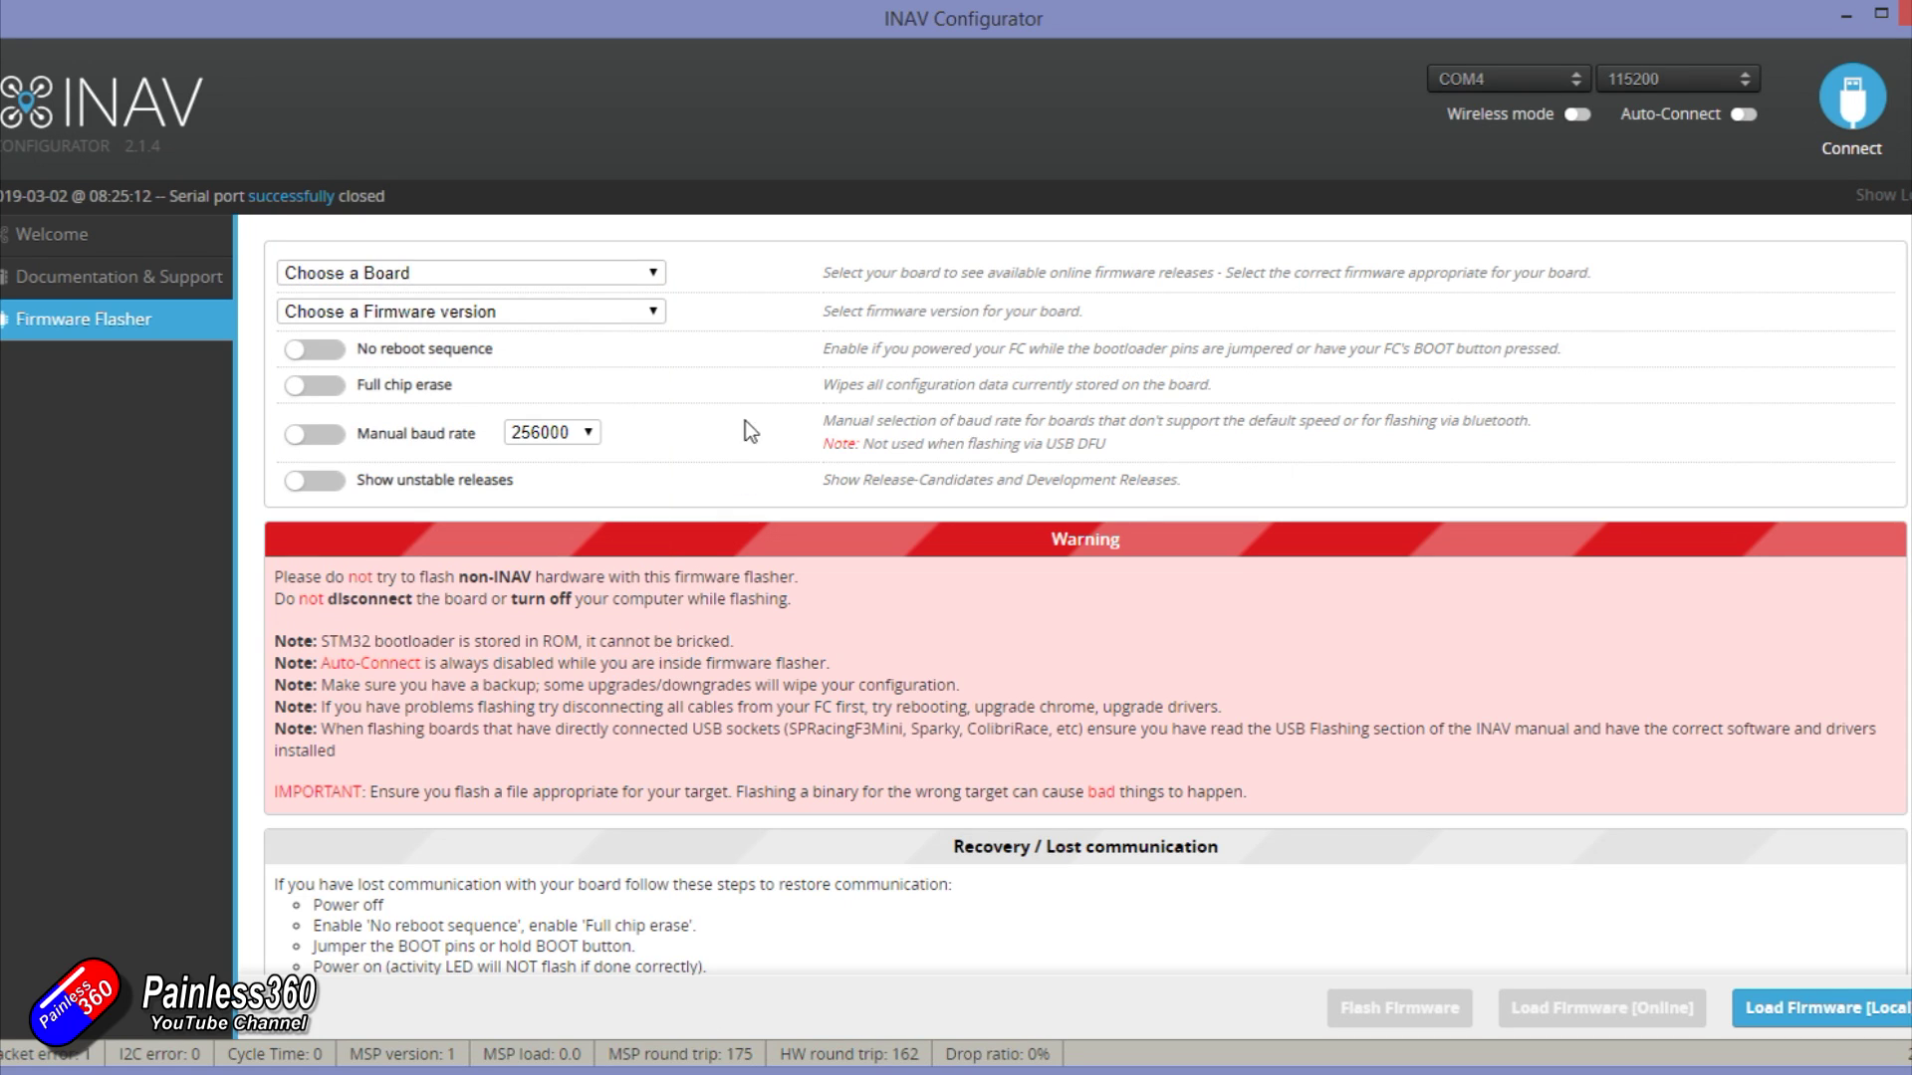
left_click(655, 316)
left_click(737, 310)
Step: Load the local firmware file inav_2.1.0-BRAIN-1_RADIX from the "1. intro" folder
scroll(964, 482, "down", 3)
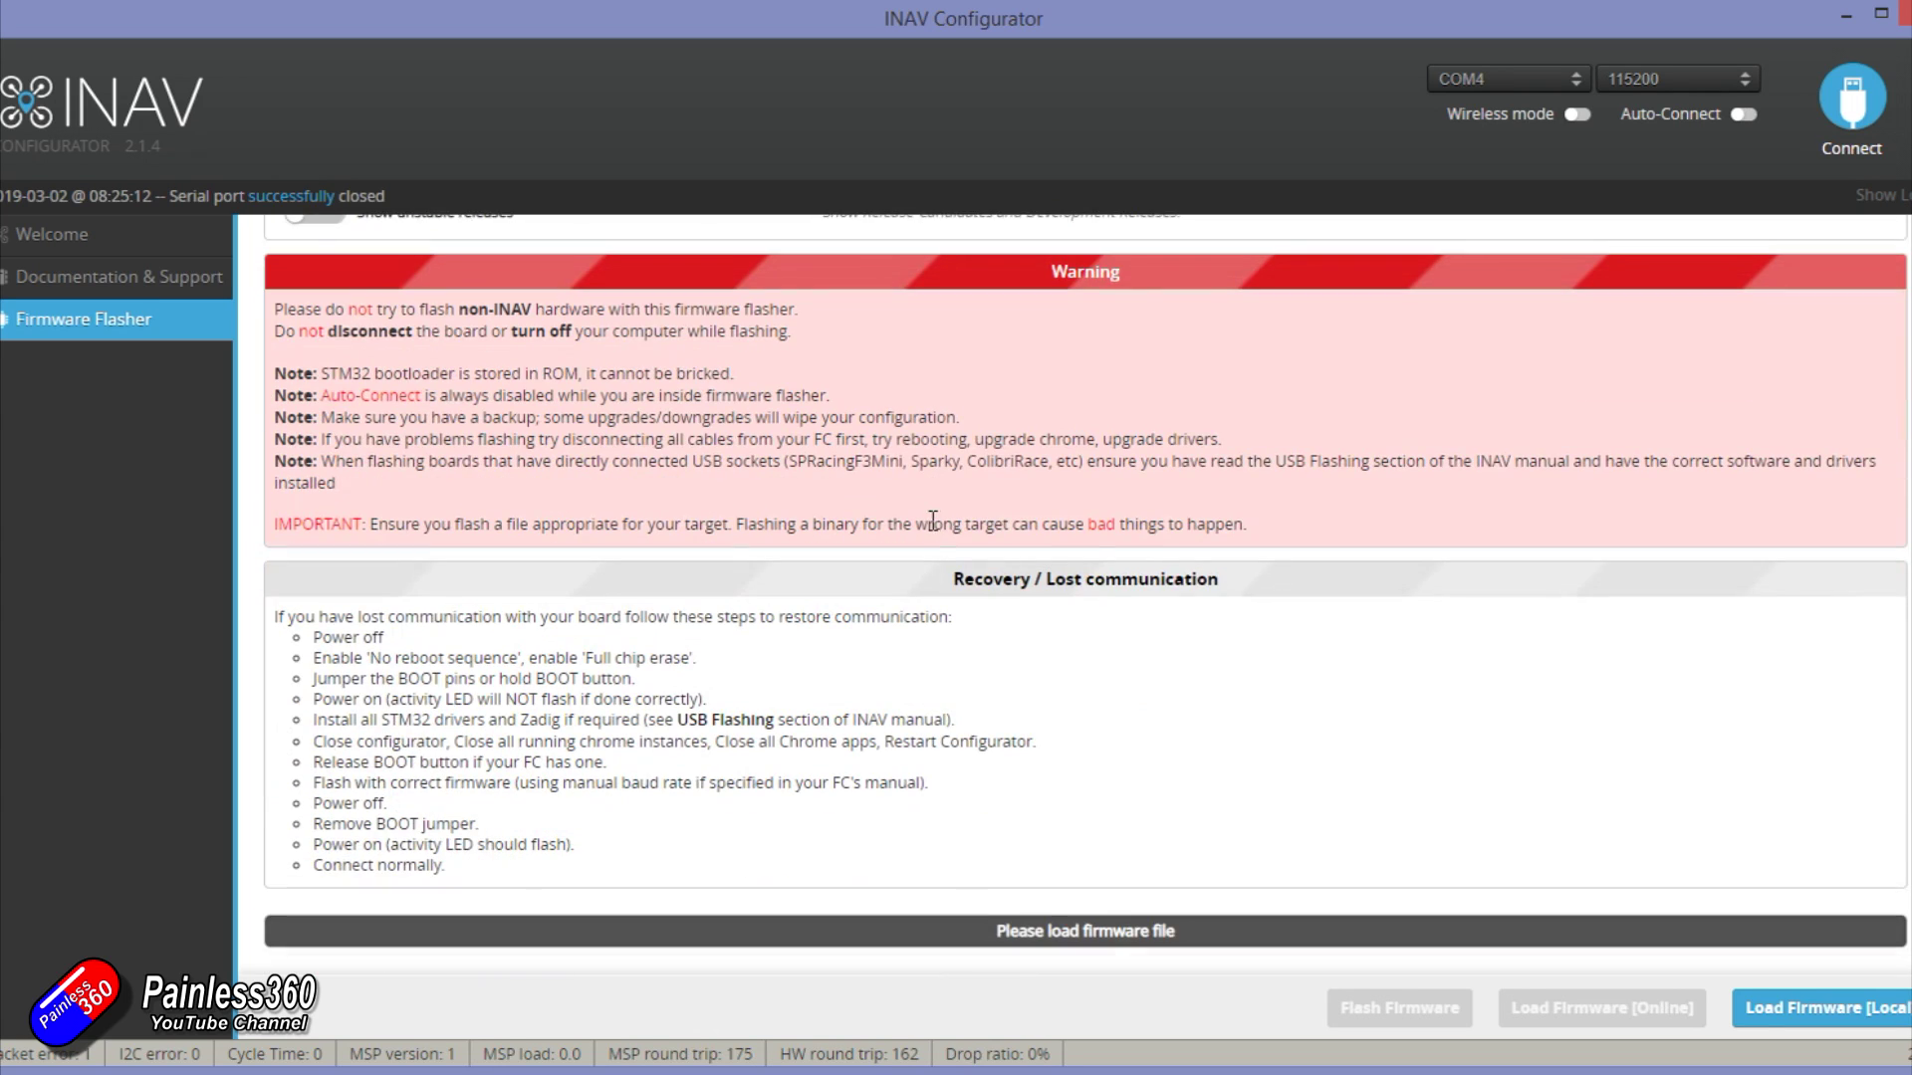
left_click(1835, 1012)
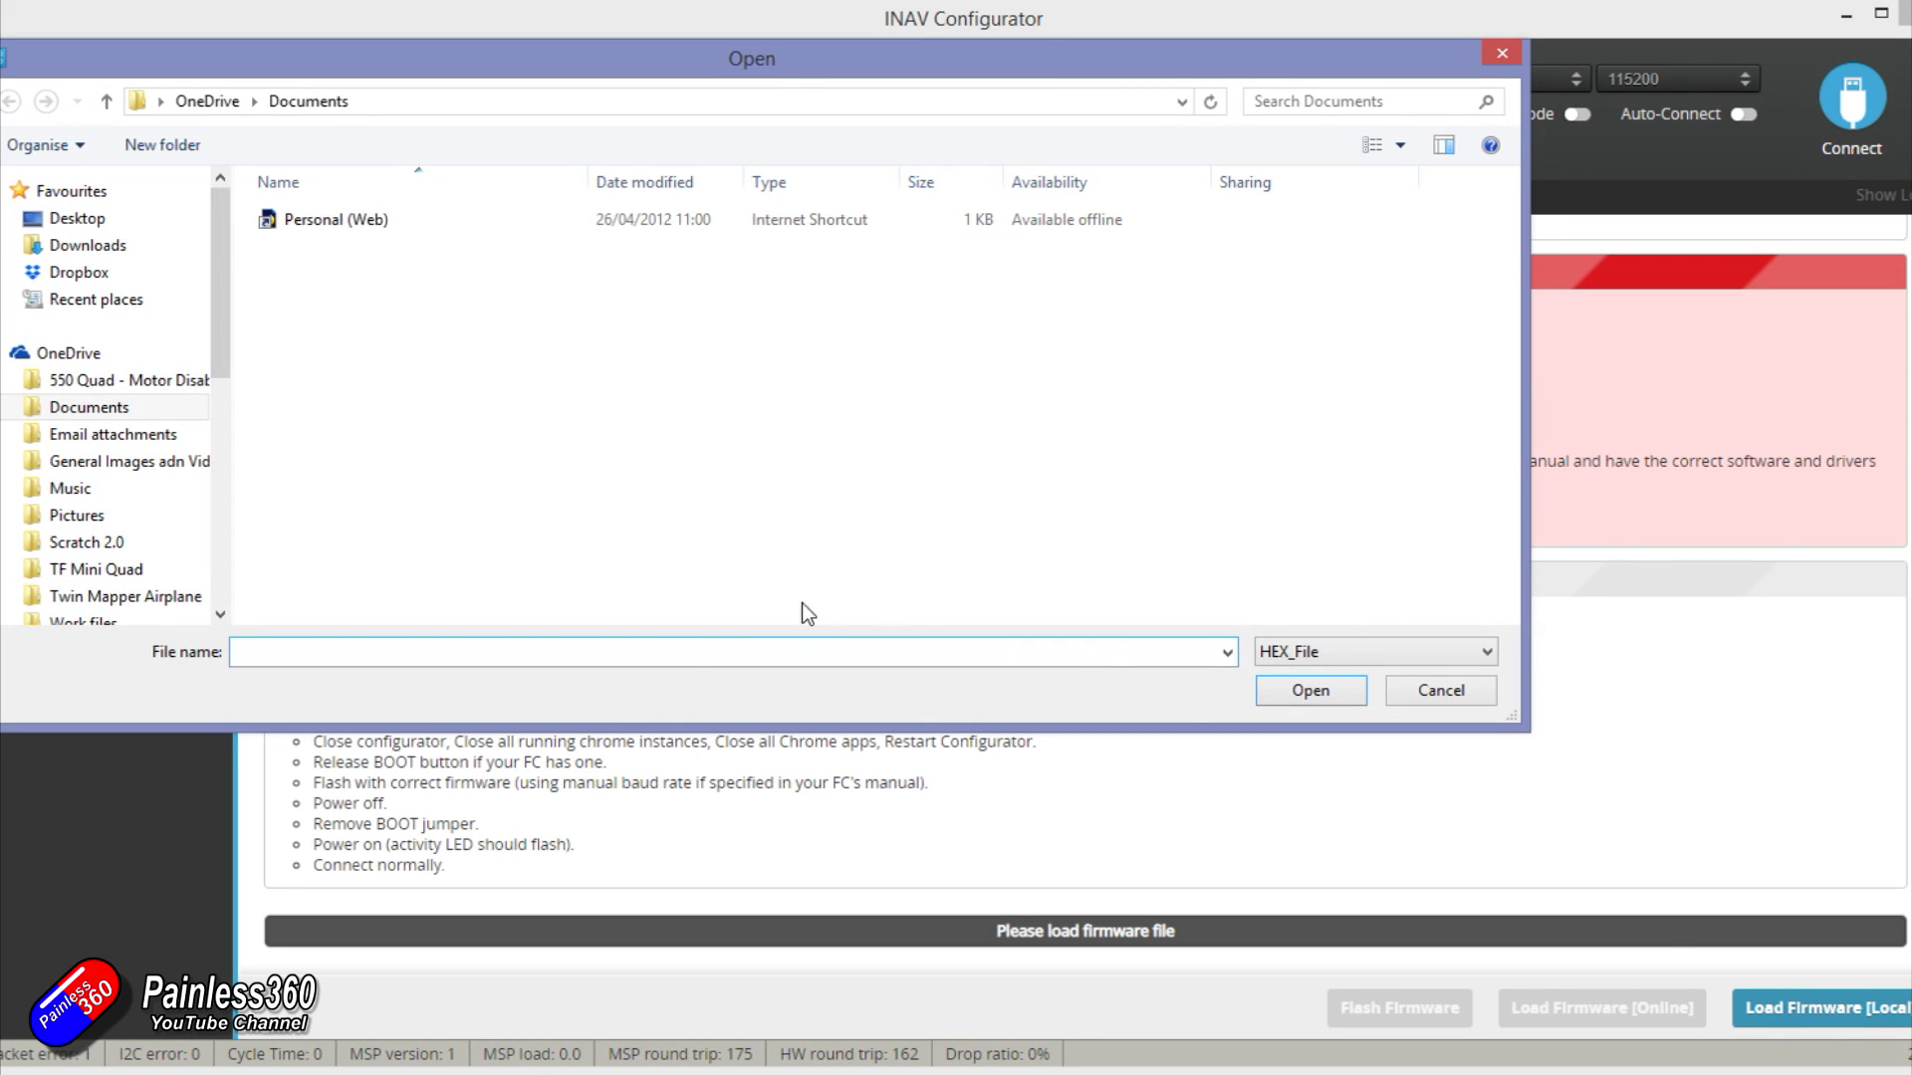
left_click(92, 221)
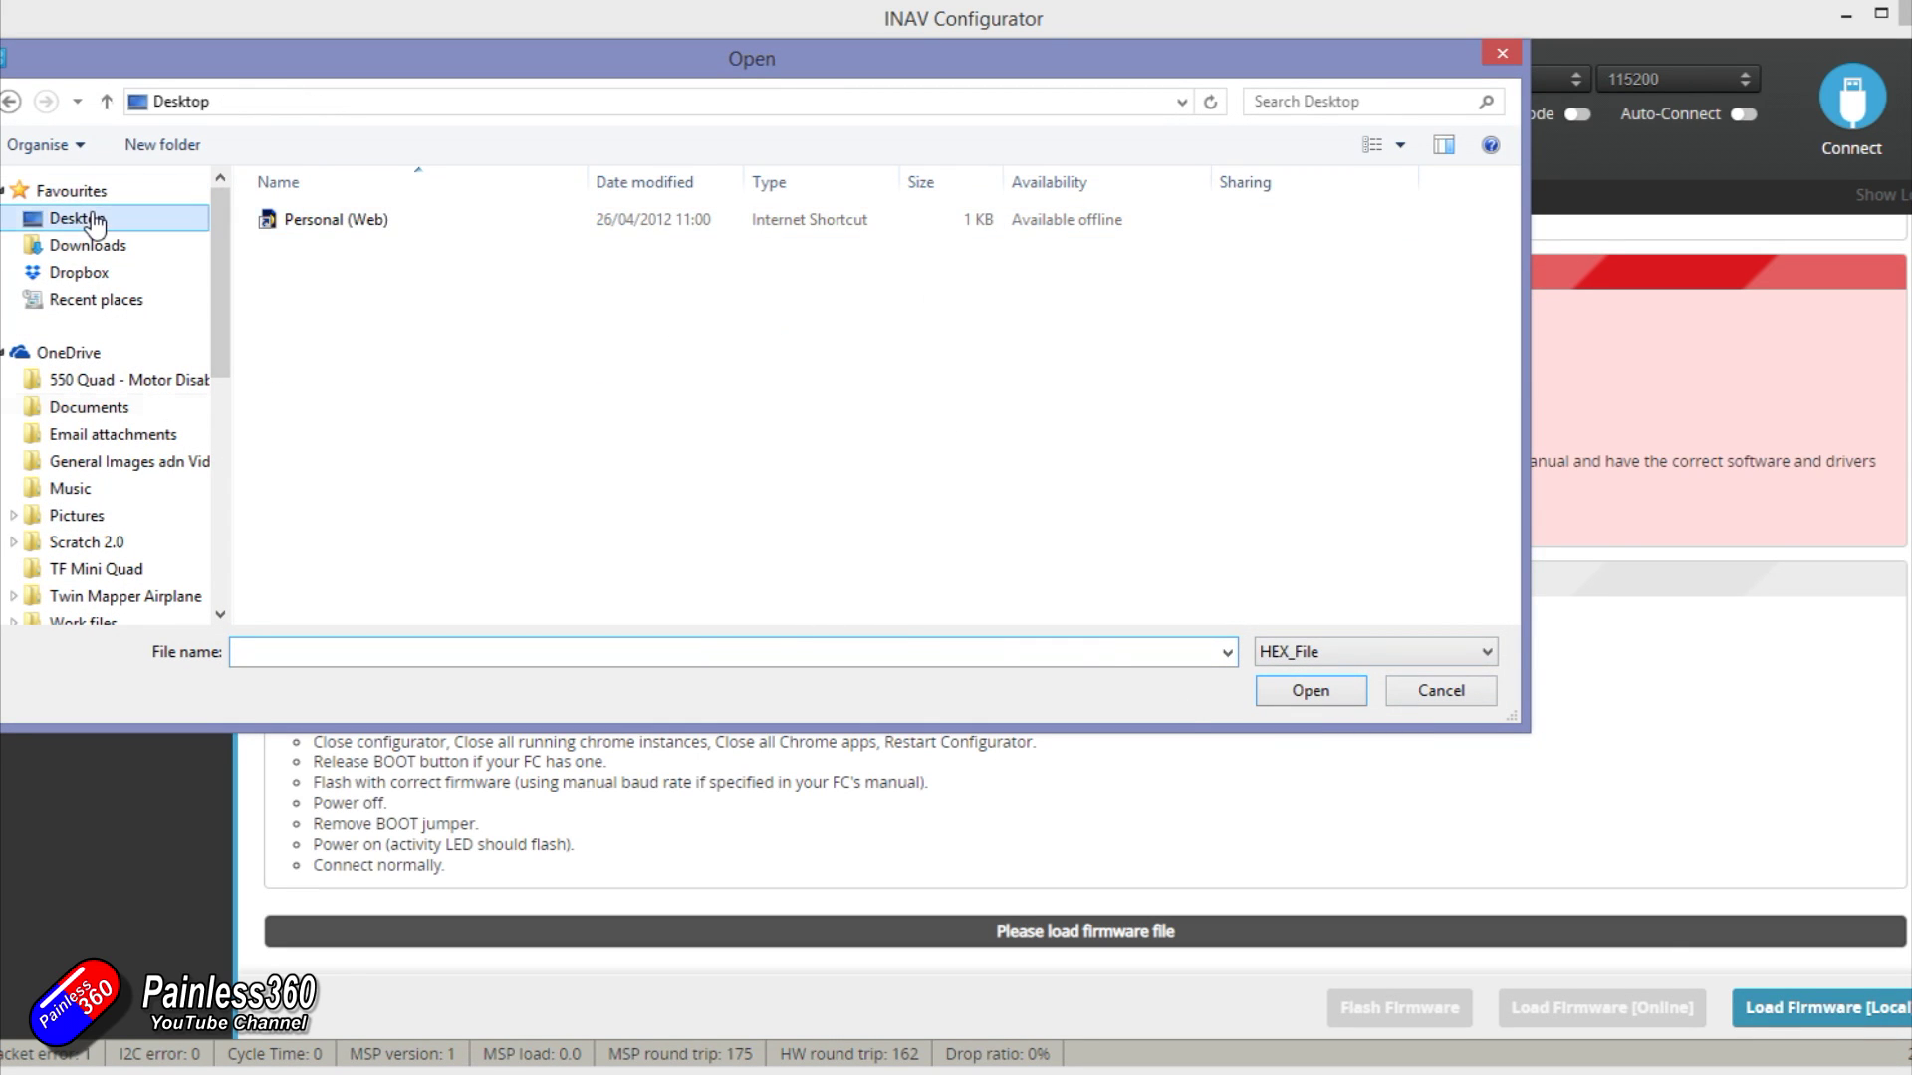
double_click(623, 359)
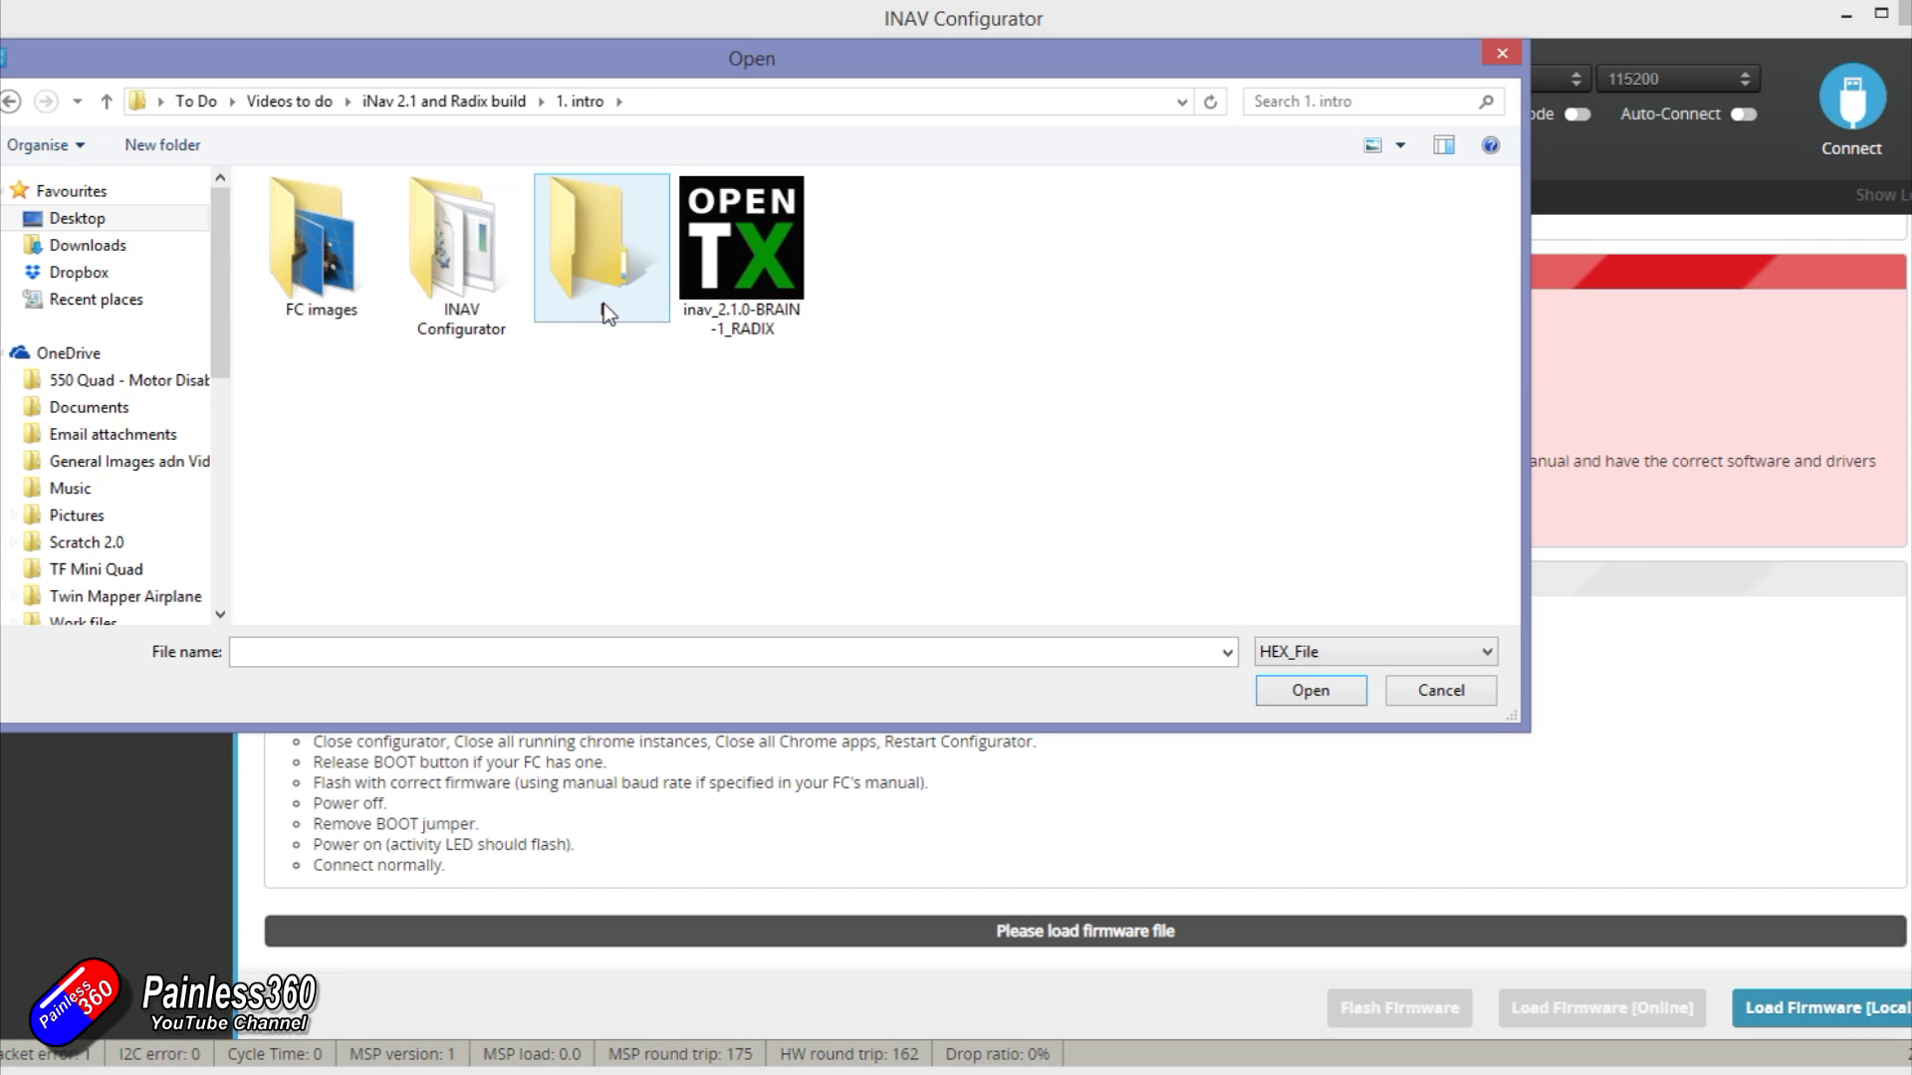
double_click(720, 241)
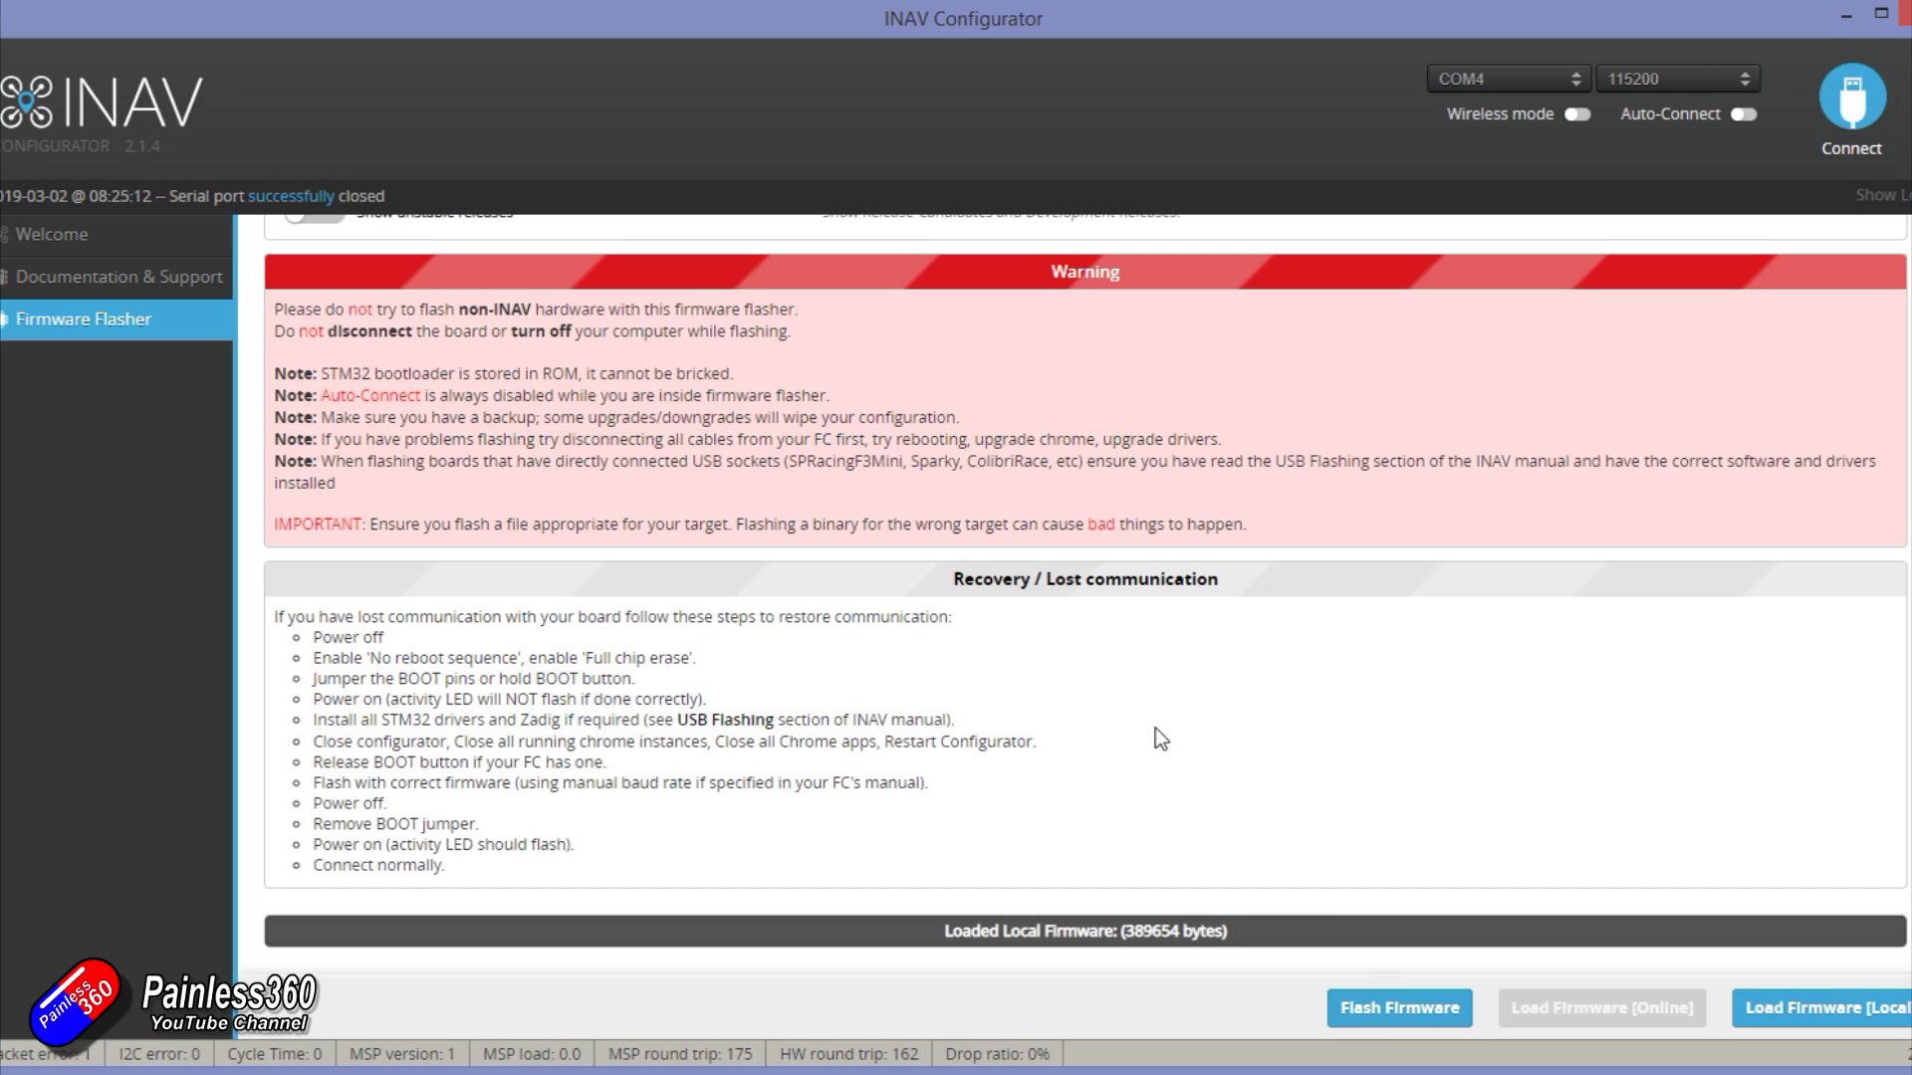
Step: Enable Full chip erase and start flashing the loaded firmware onto the board
scroll(1155, 726, "up", 3)
left_click(315, 386)
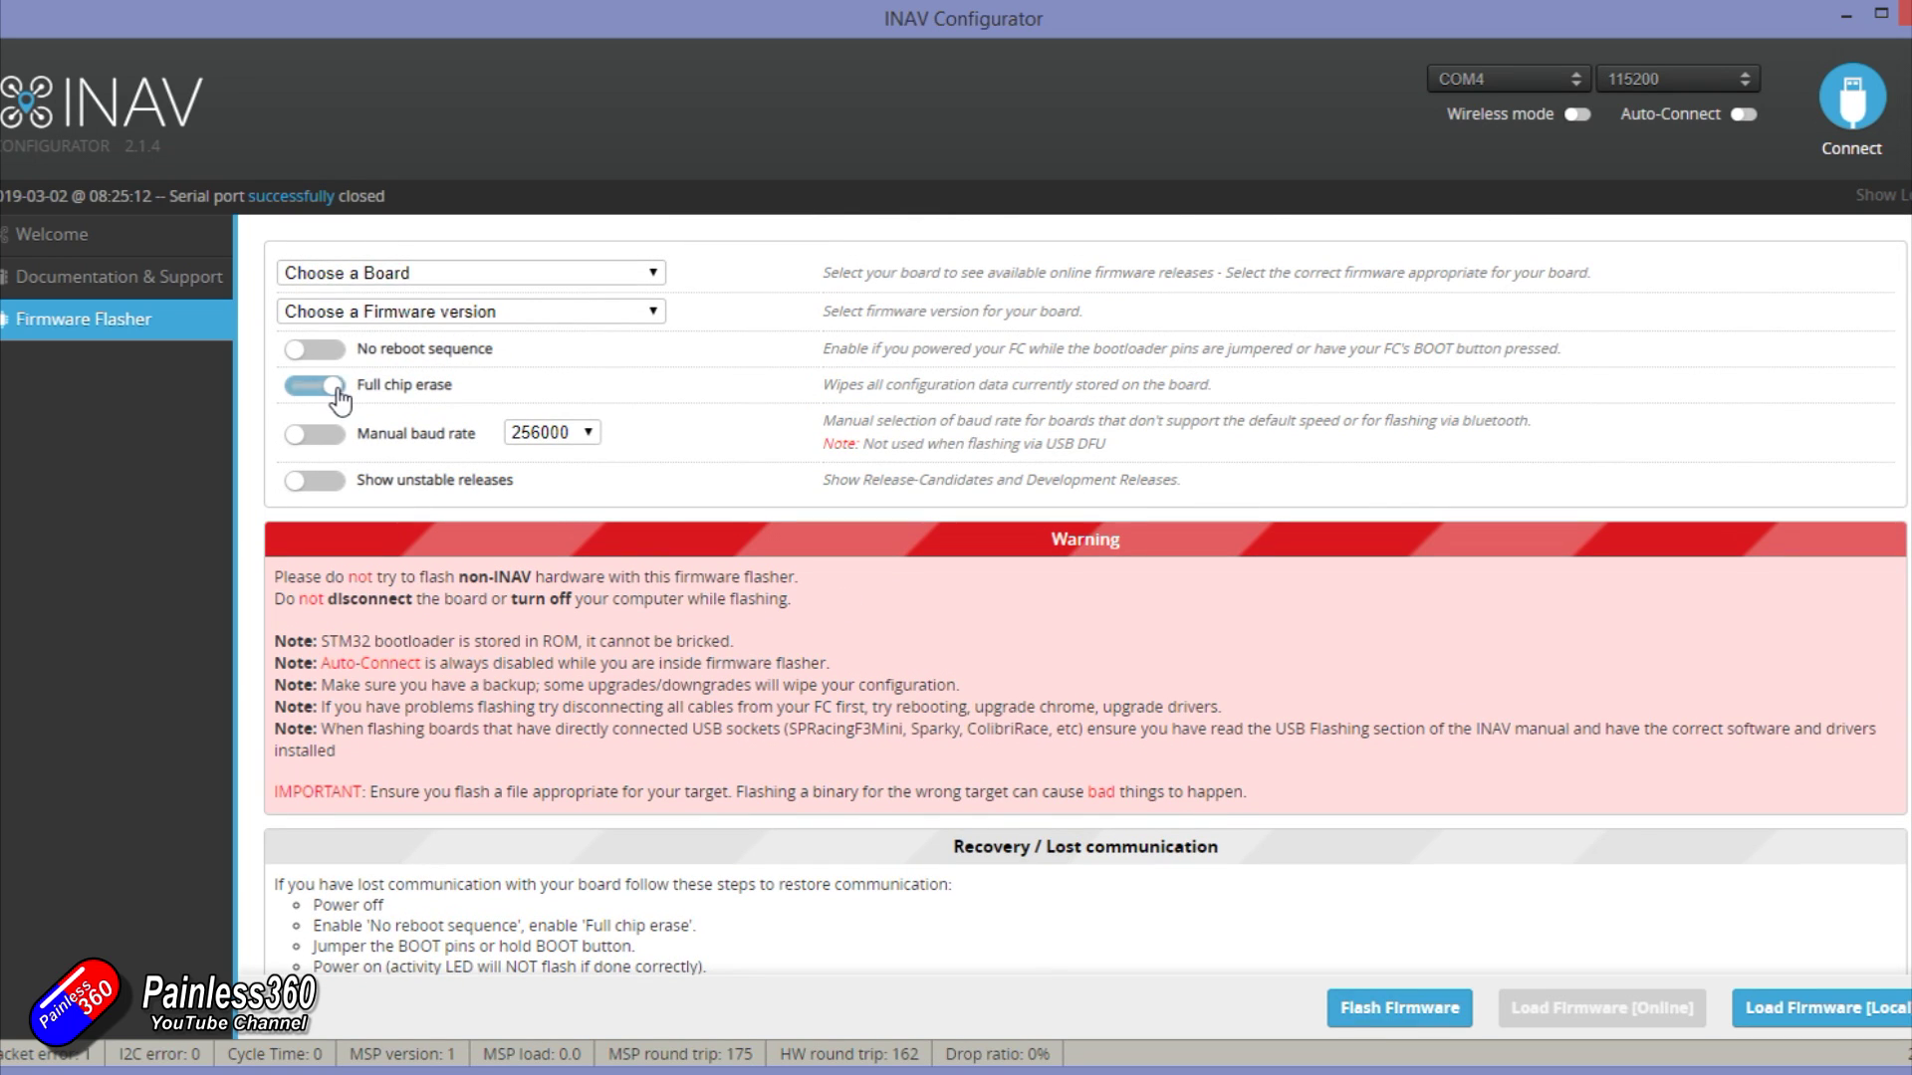
scroll(914, 627, "down", 3)
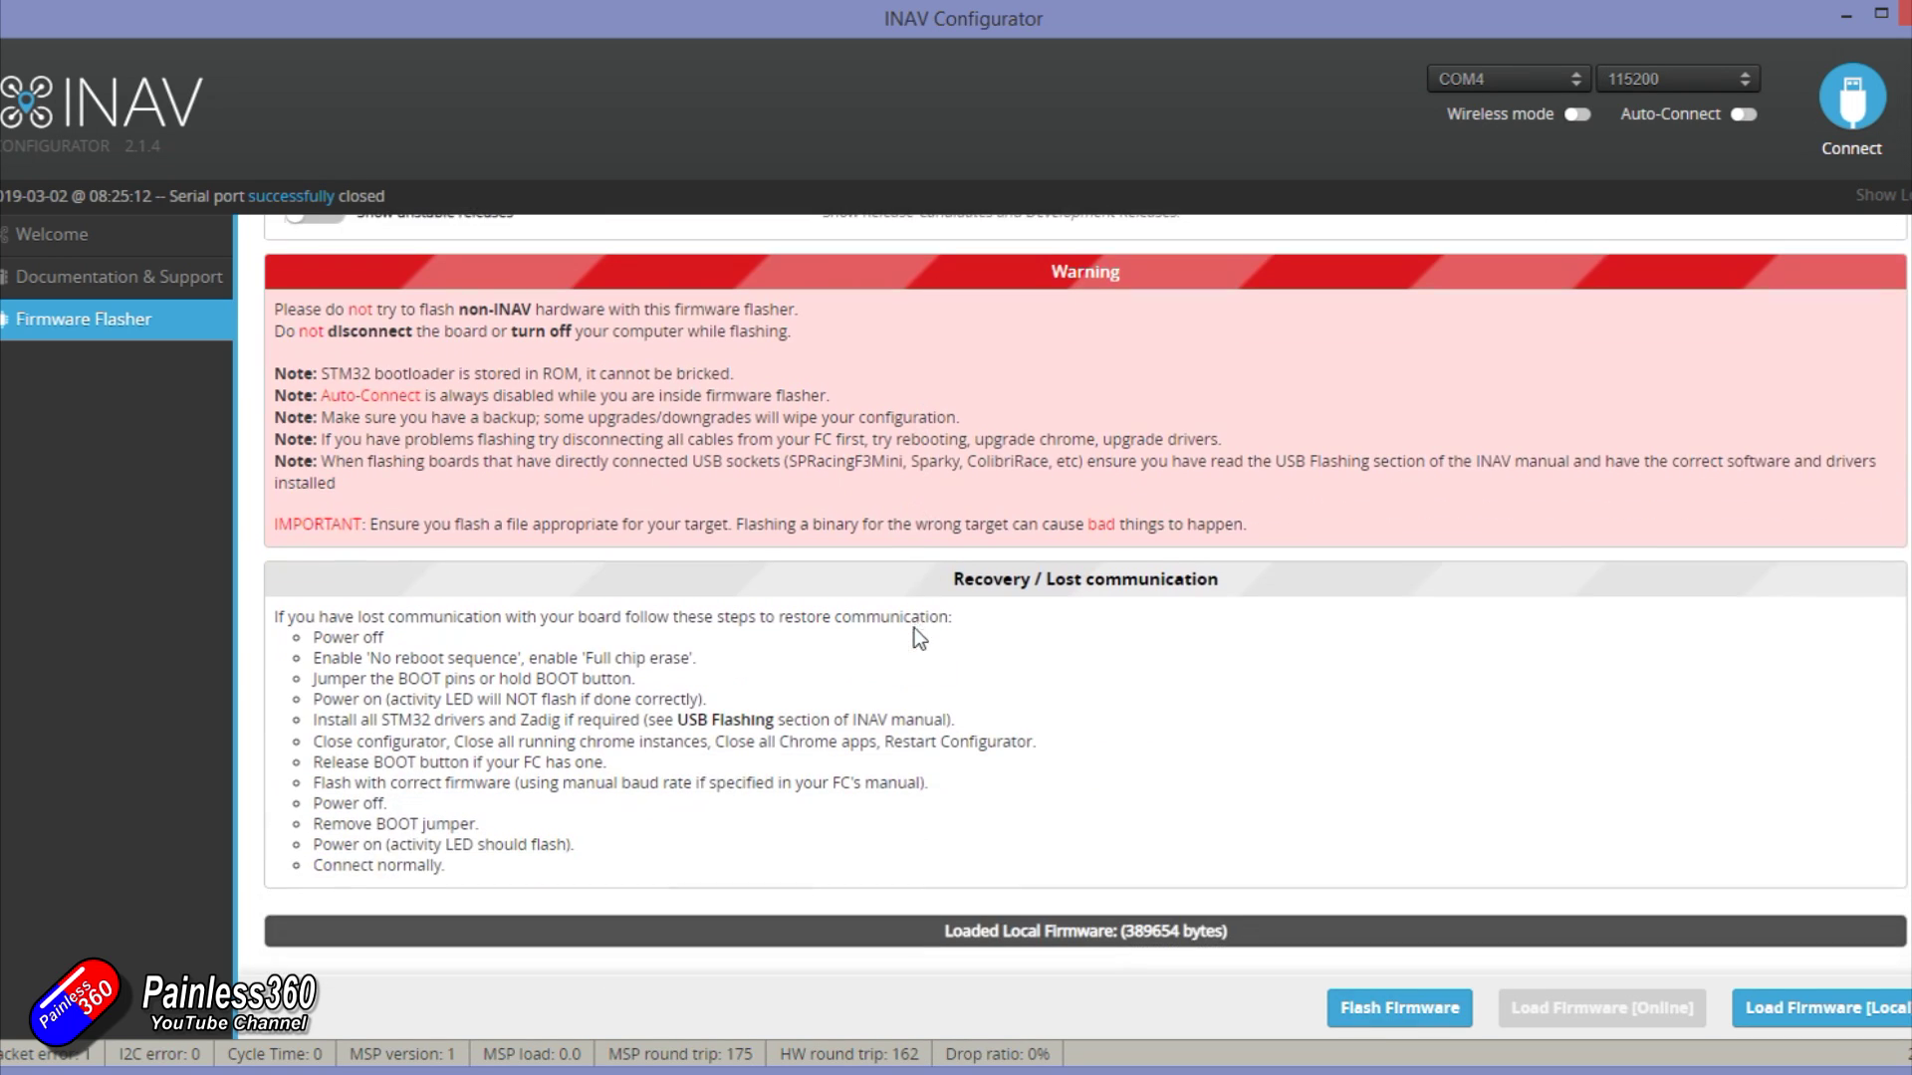
left_click(1372, 1010)
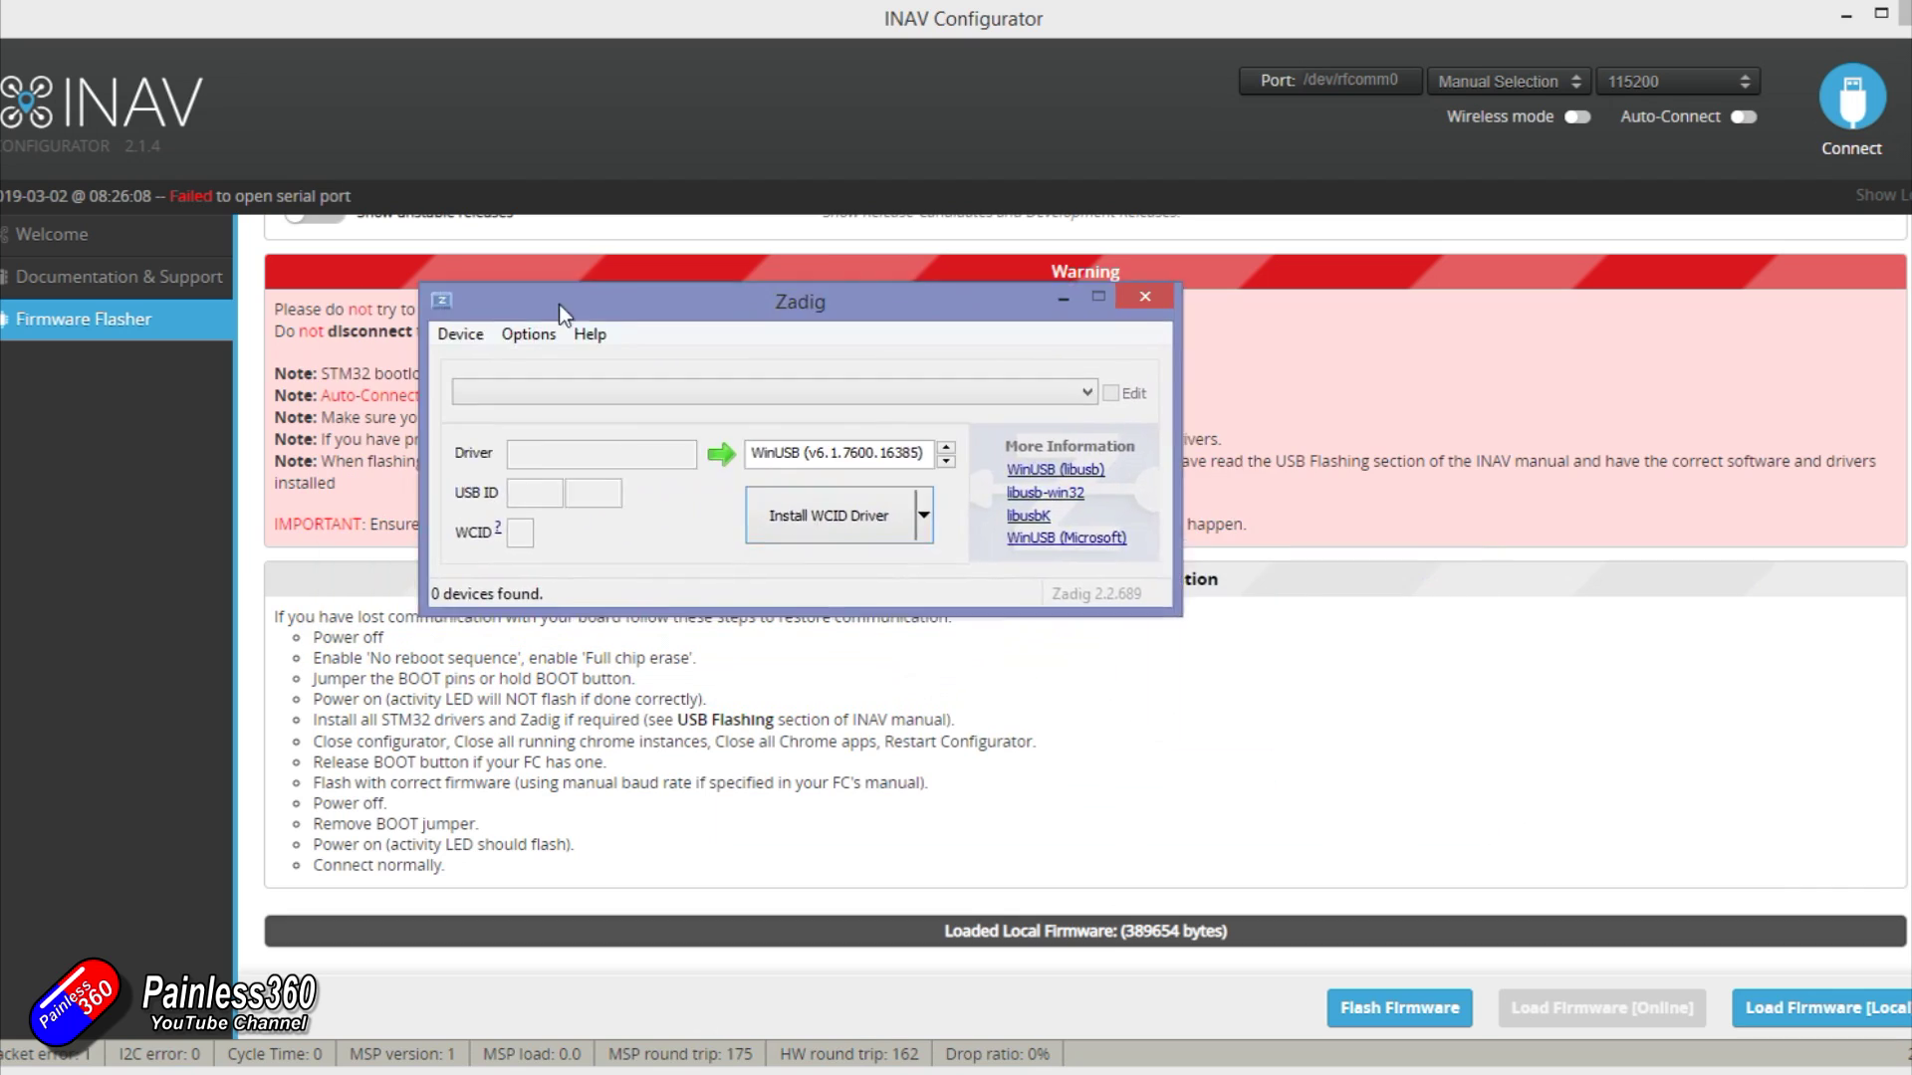
Step: Switch to Zadig, list all connected devices and select STM32 BOOTLOADER
left_click_drag(526, 307, 715, 231)
left_click(733, 261)
left_click(743, 293)
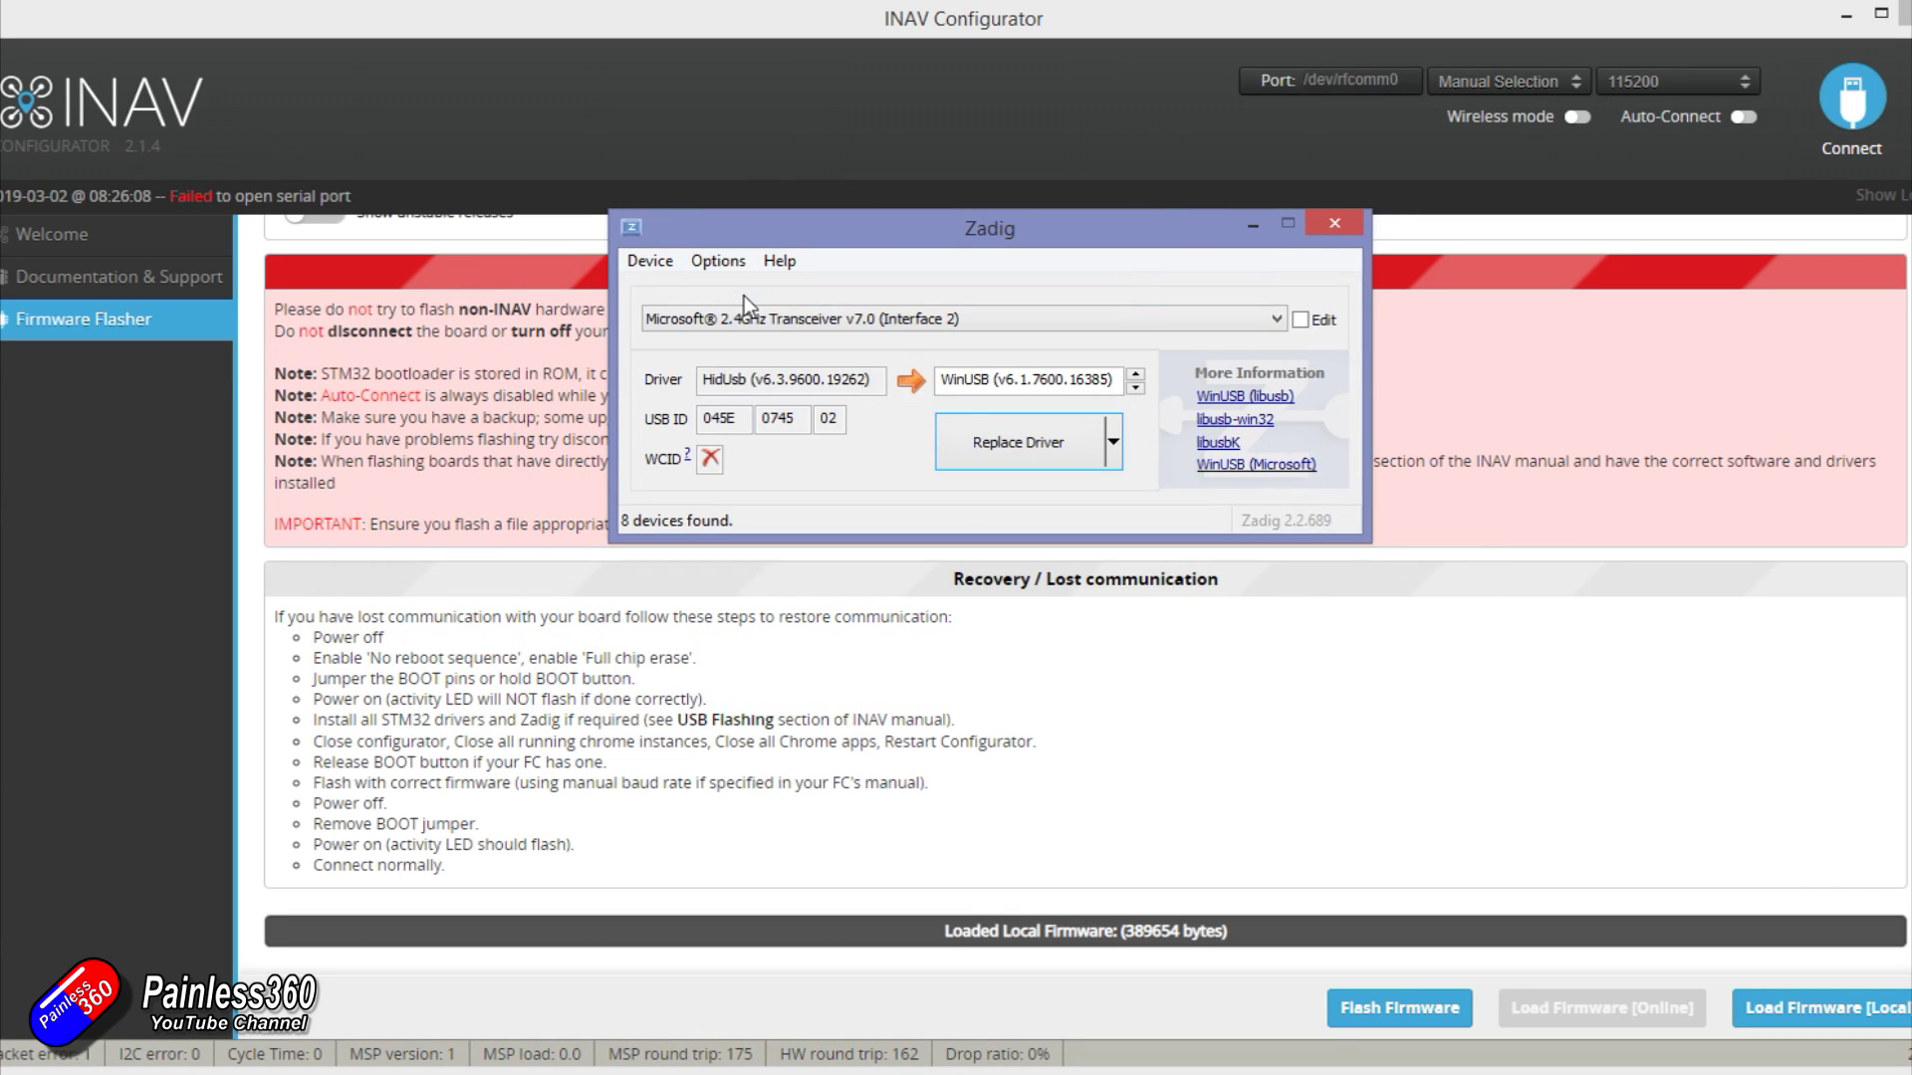
left_click(1275, 319)
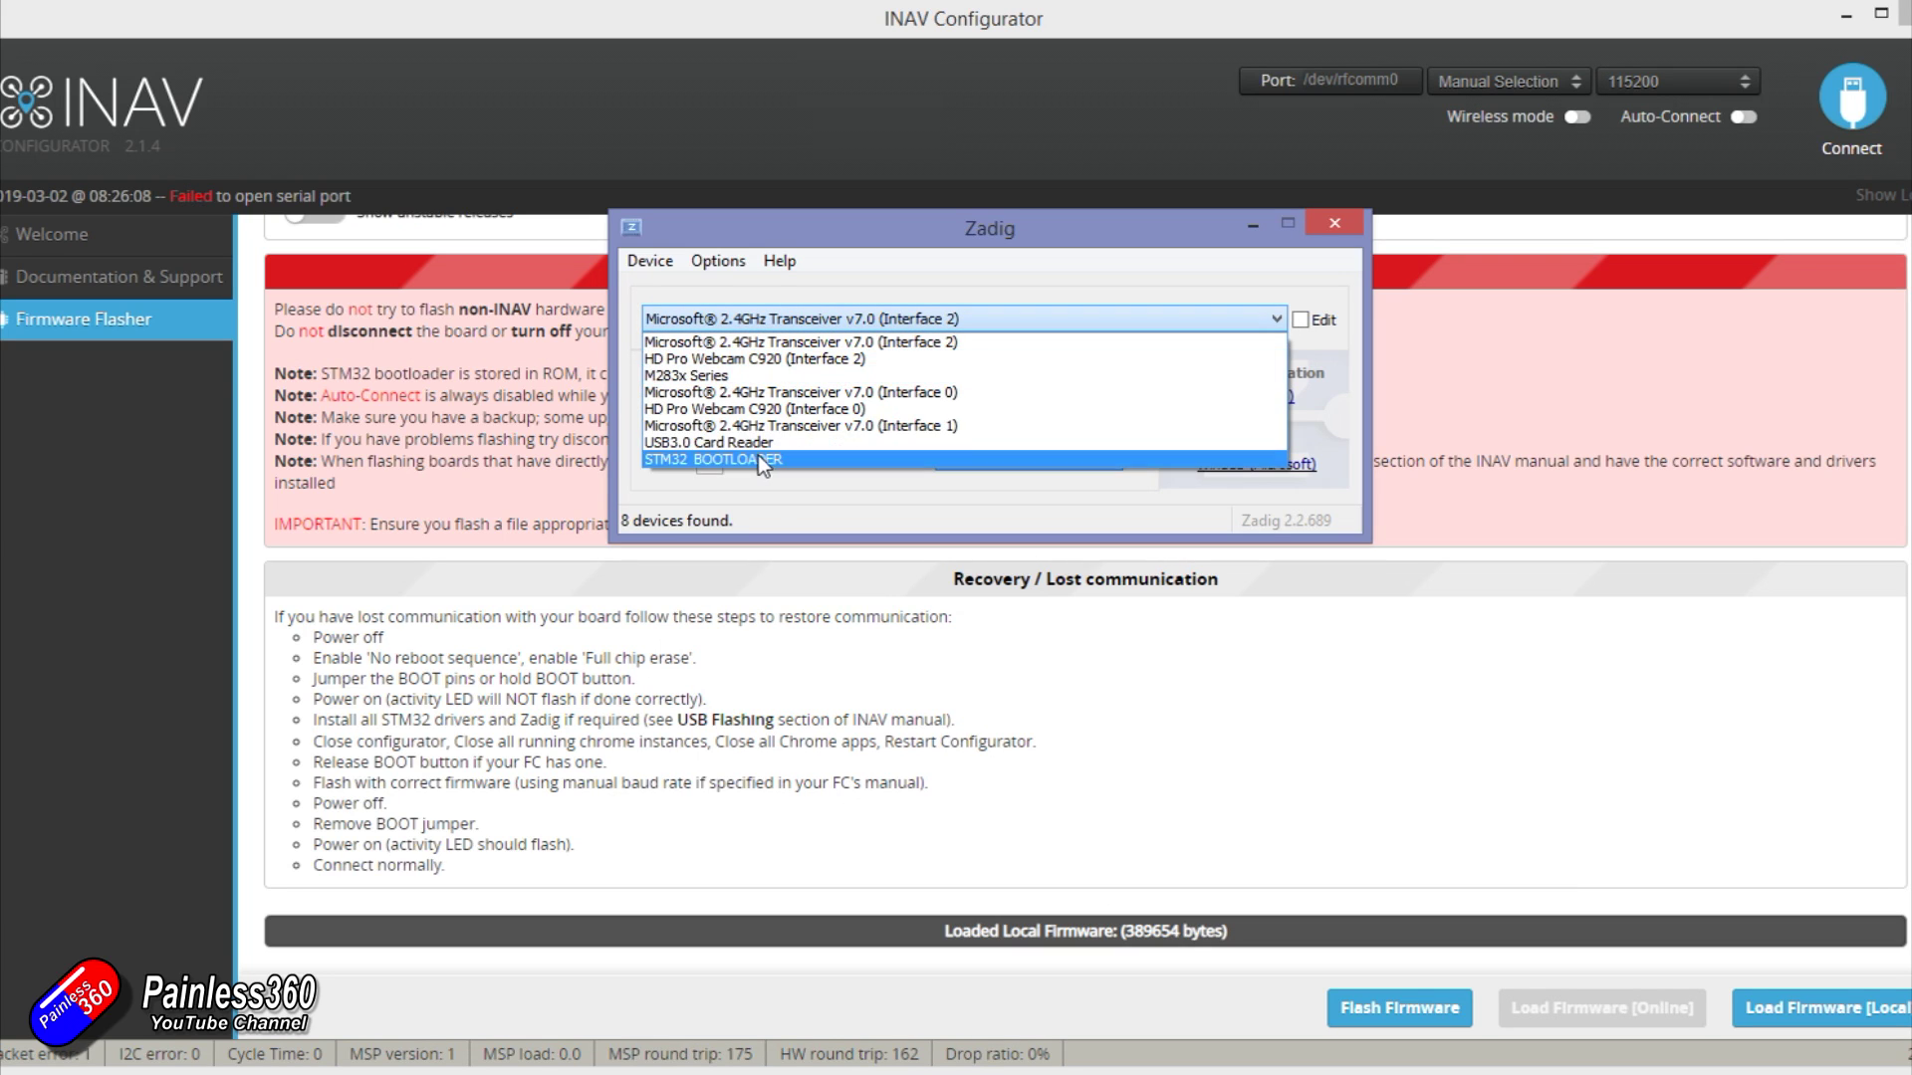
left_click(757, 458)
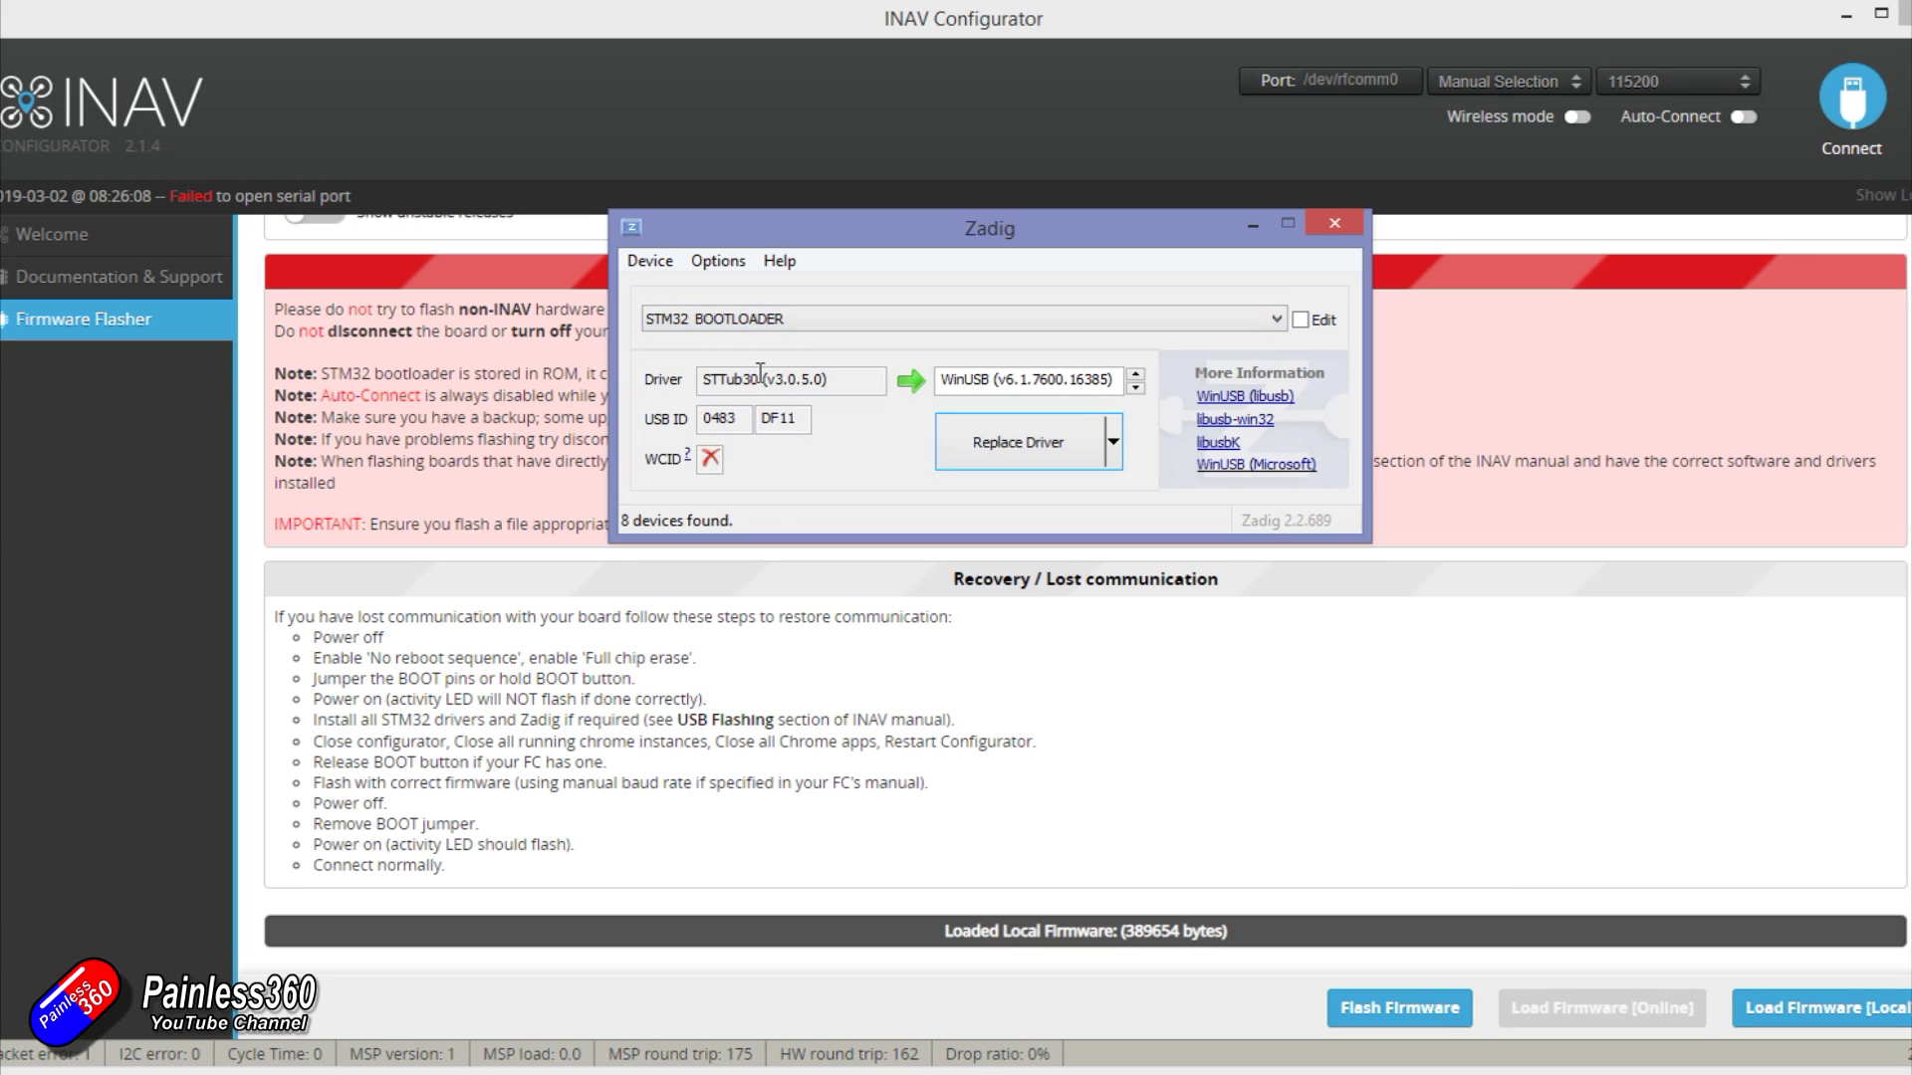
Step: Replace the bootloader device's driver with WinUSB (v6.1.7600.16385) and close Zadig
left_click(1023, 446)
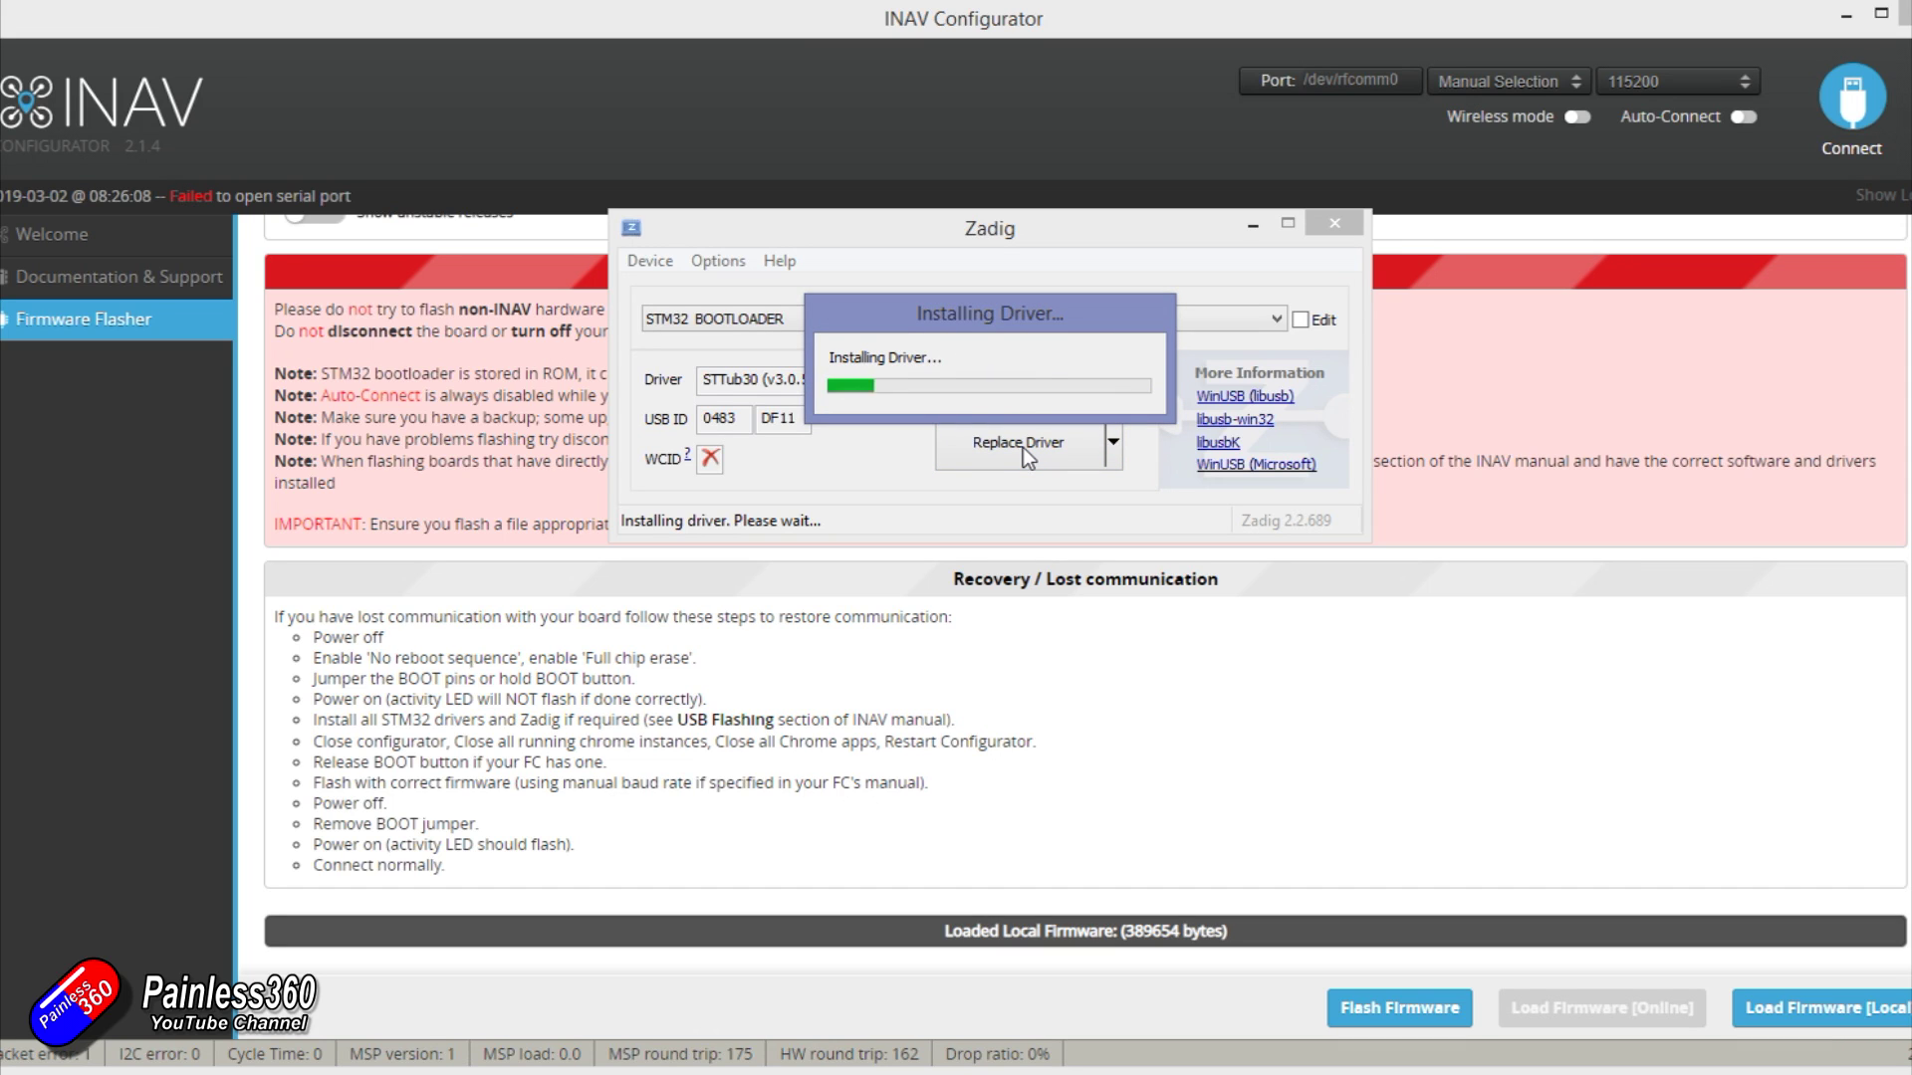
key("Return")
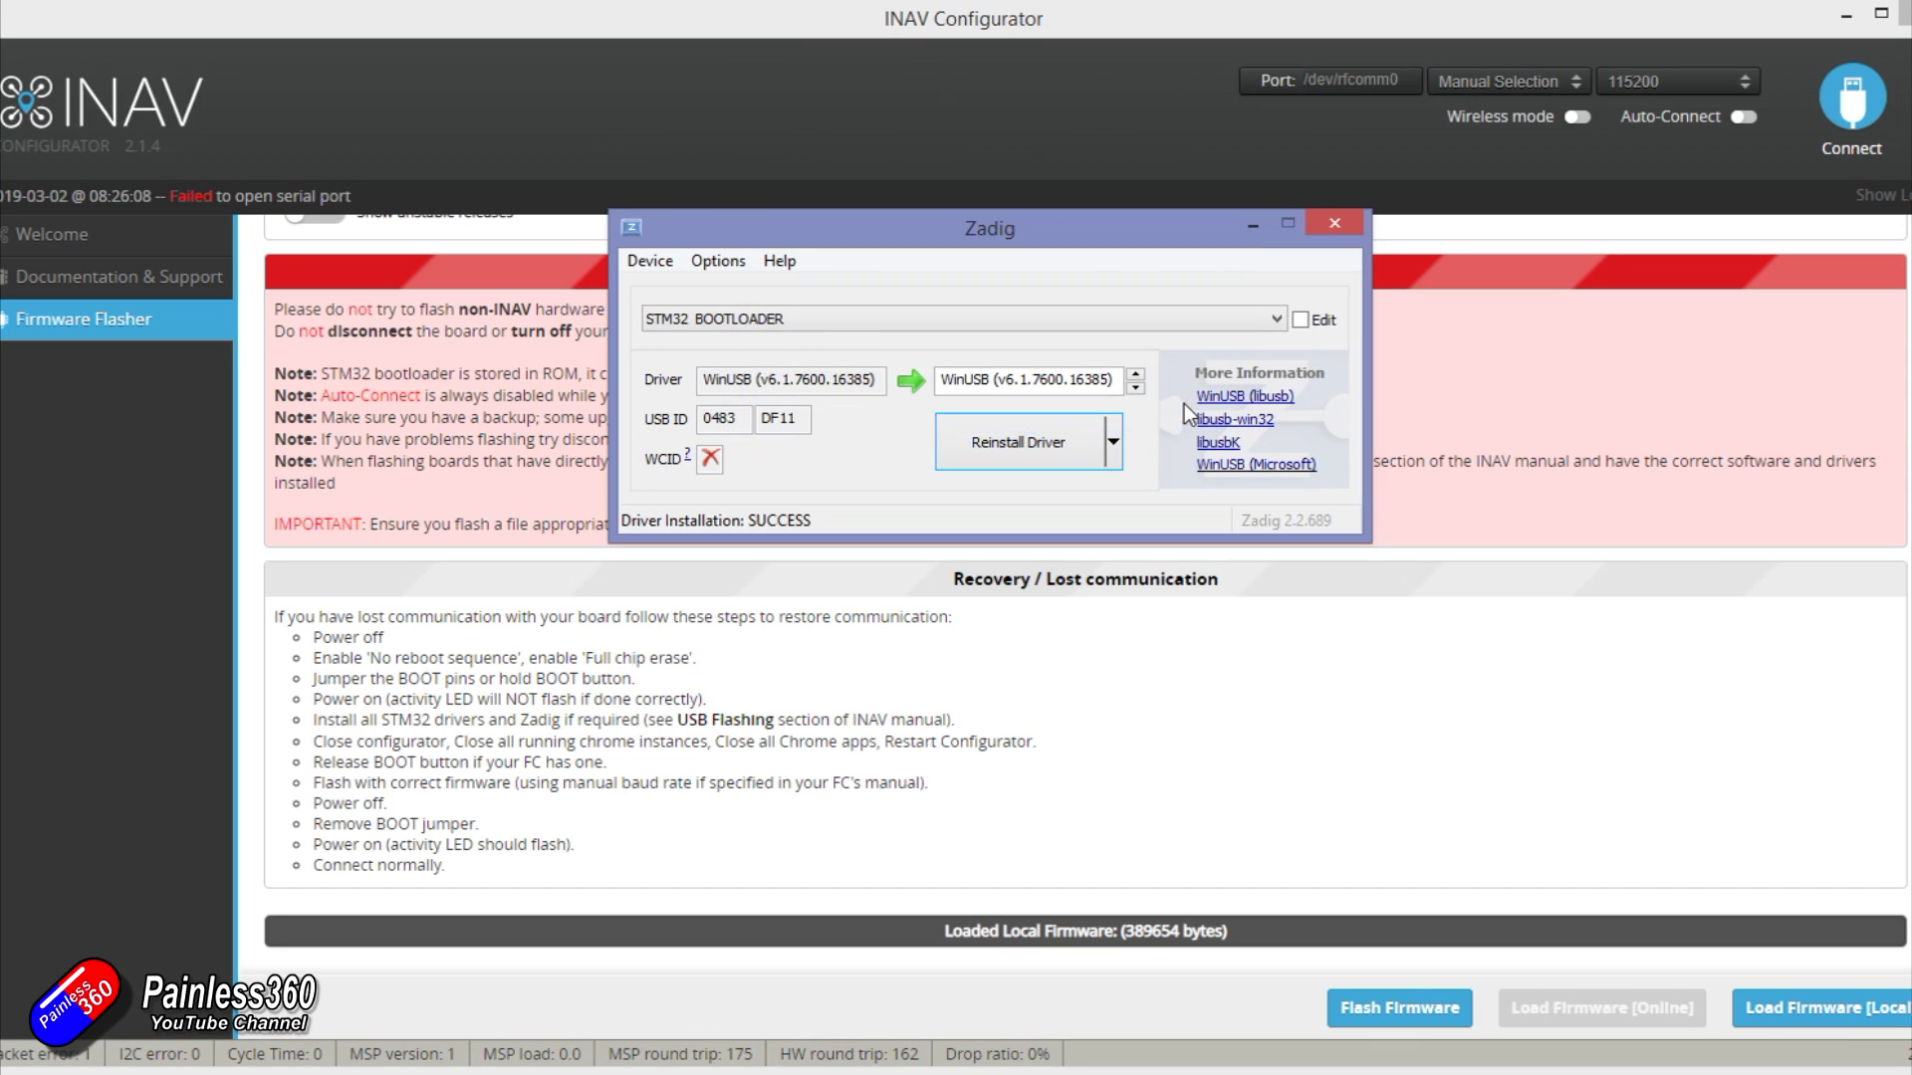
left_click(1335, 224)
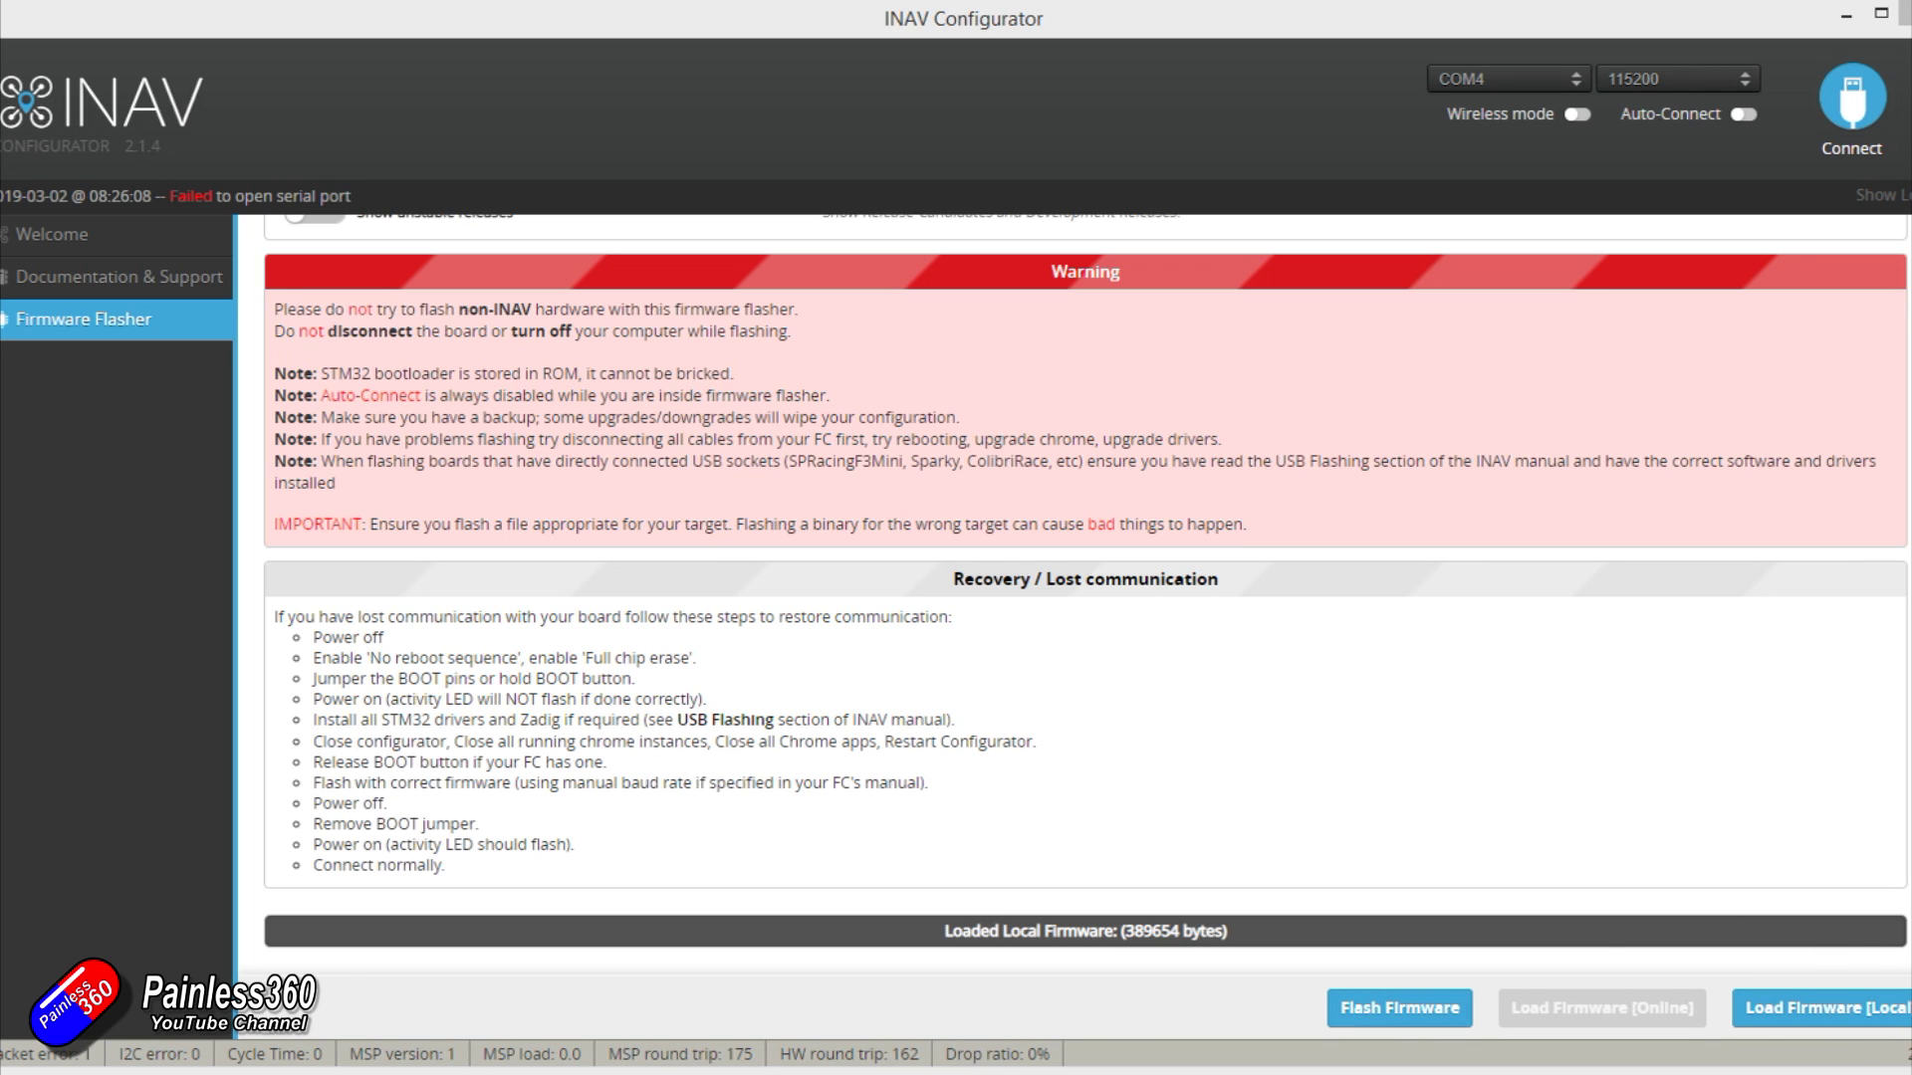
Step: Flash the loaded local firmware again in INAV Configurator and reconnect to the flight controller
scroll(1085, 597, "up", 3)
scroll(1294, 896, "down", 3)
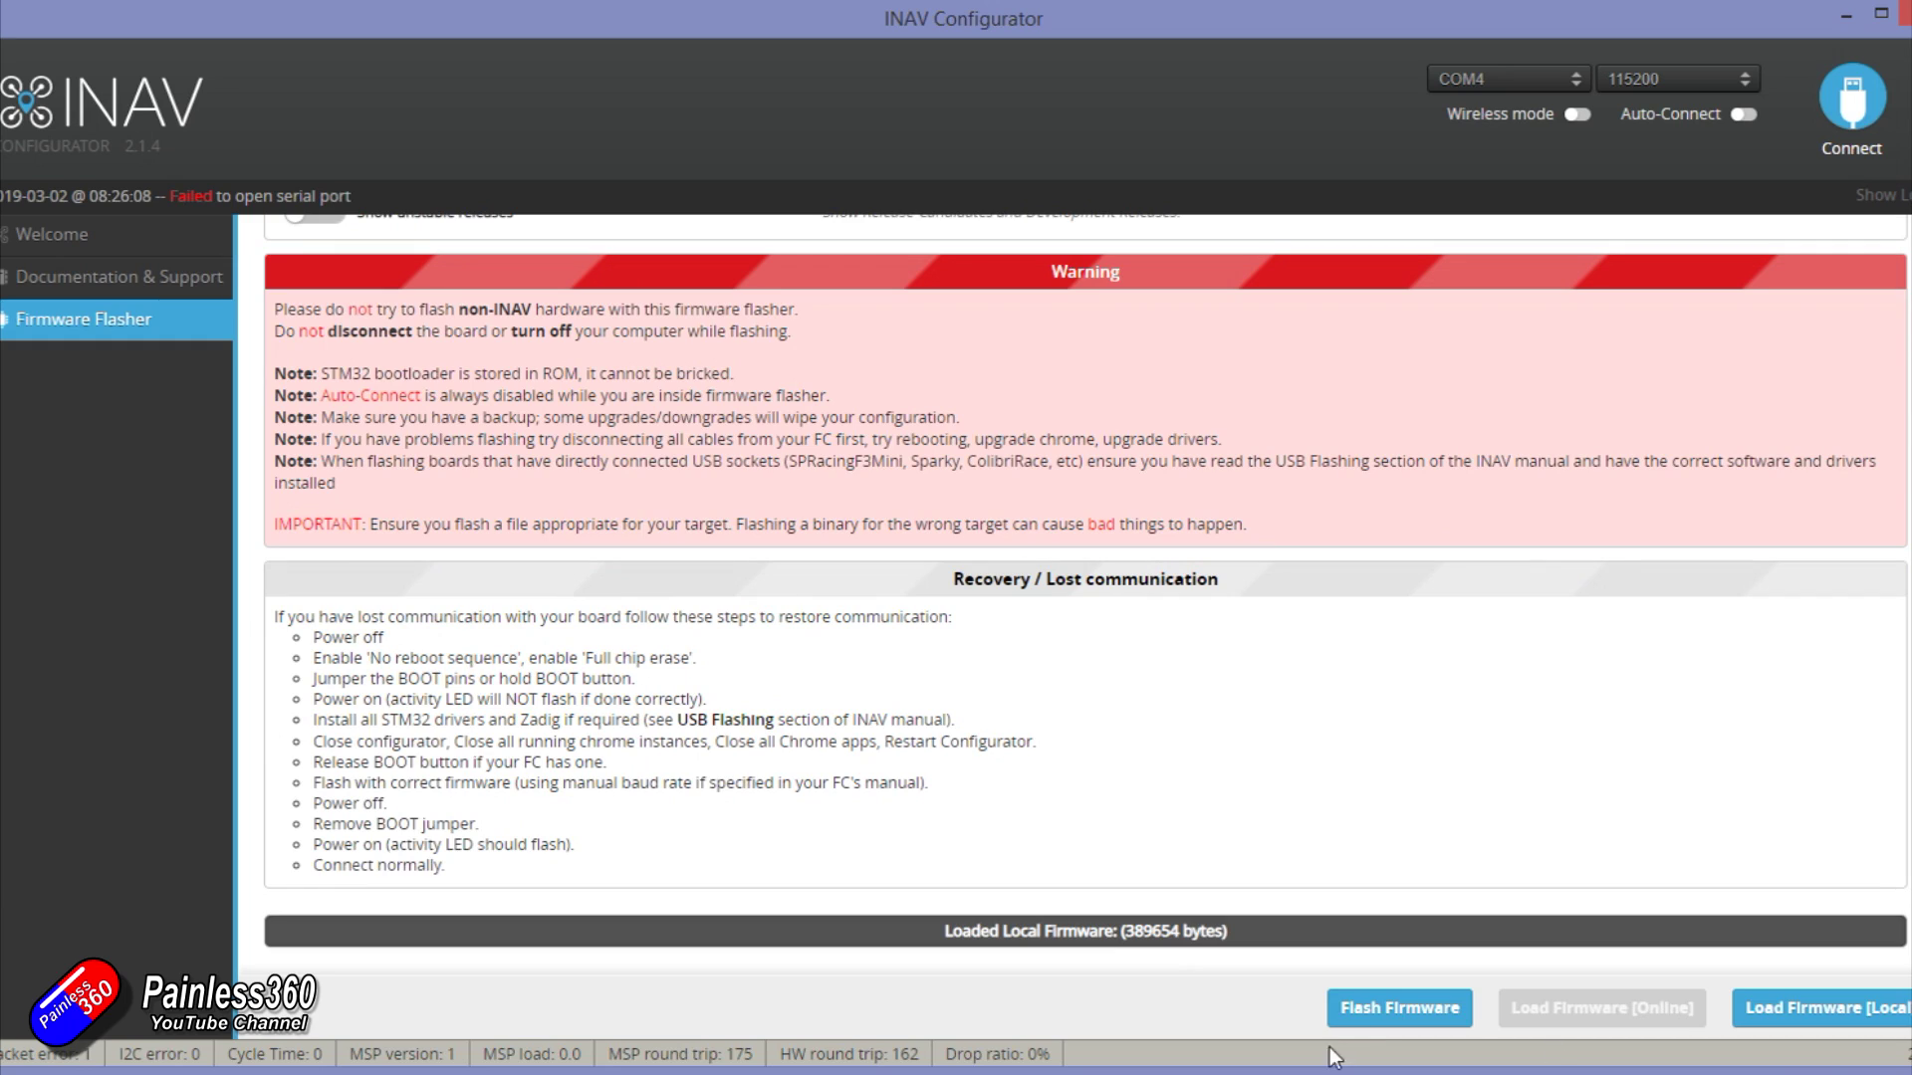
left_click(1389, 1012)
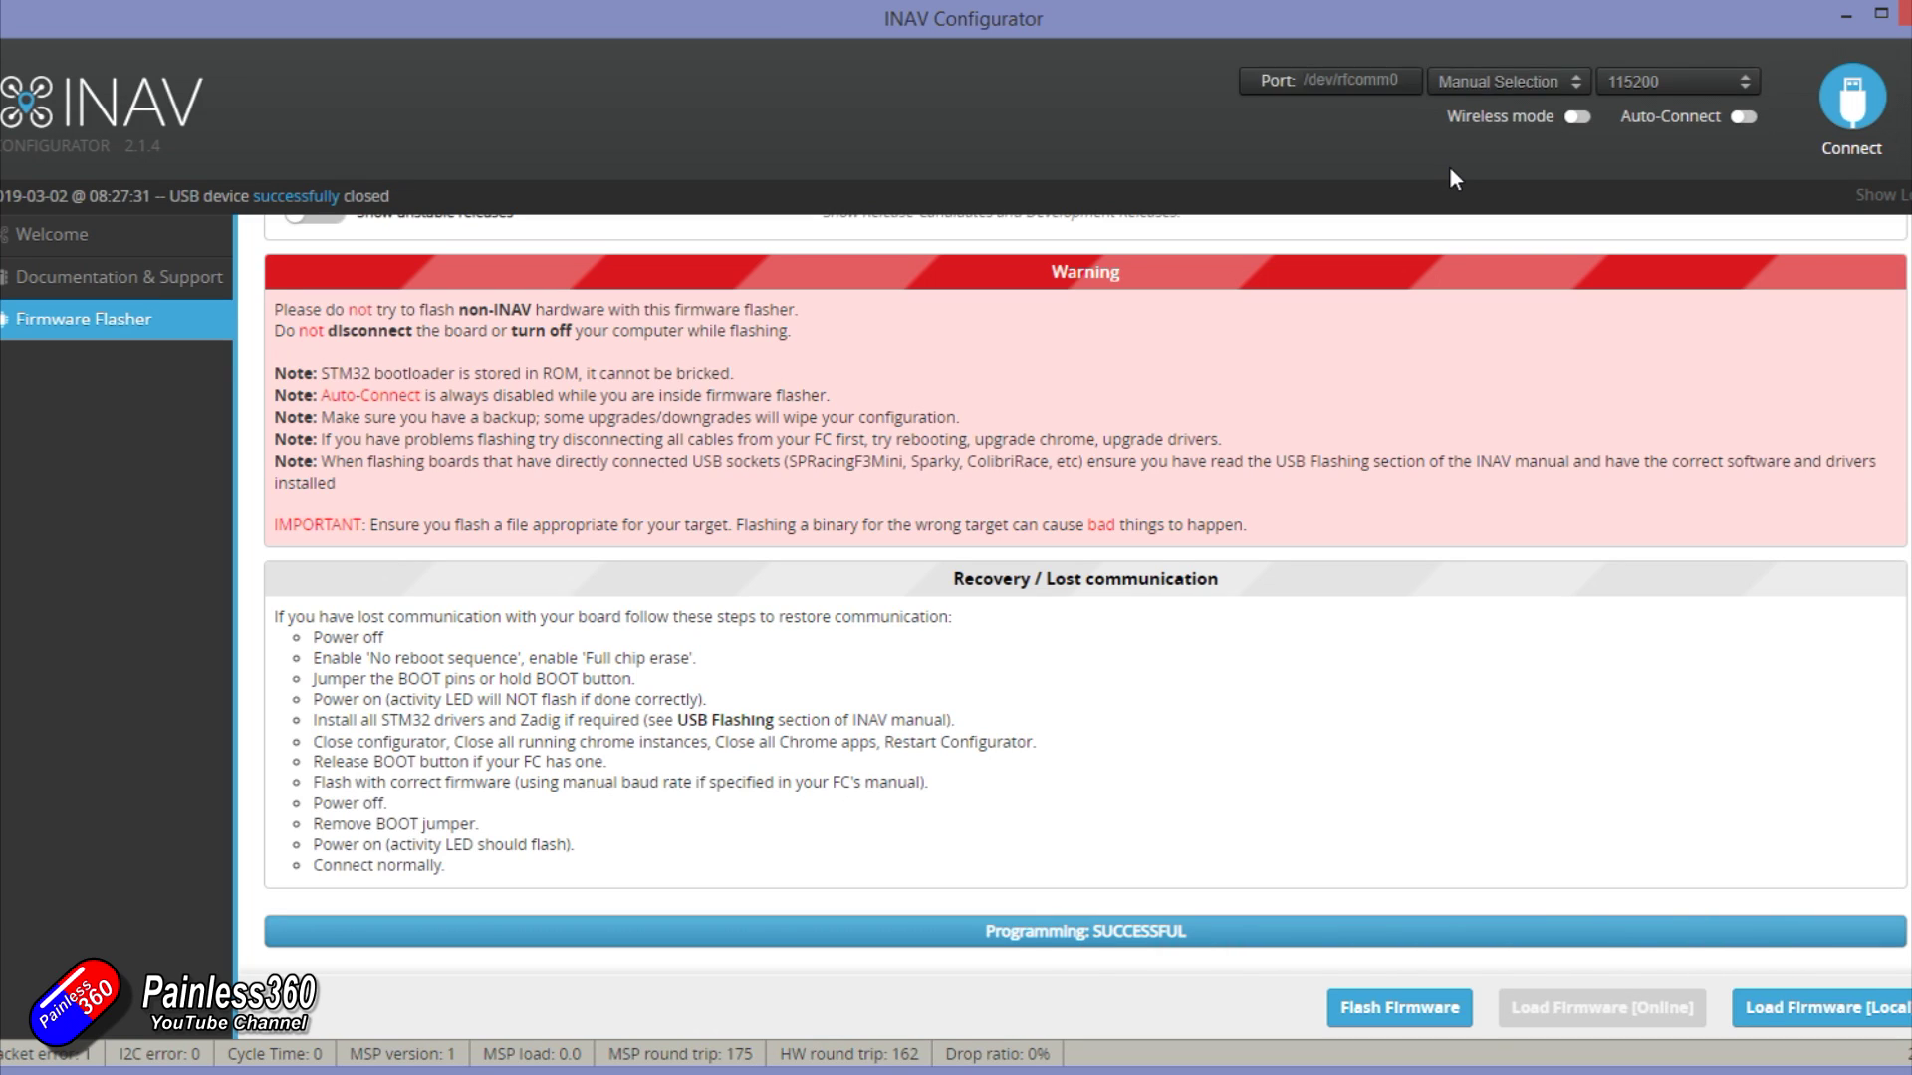
left_click(1850, 125)
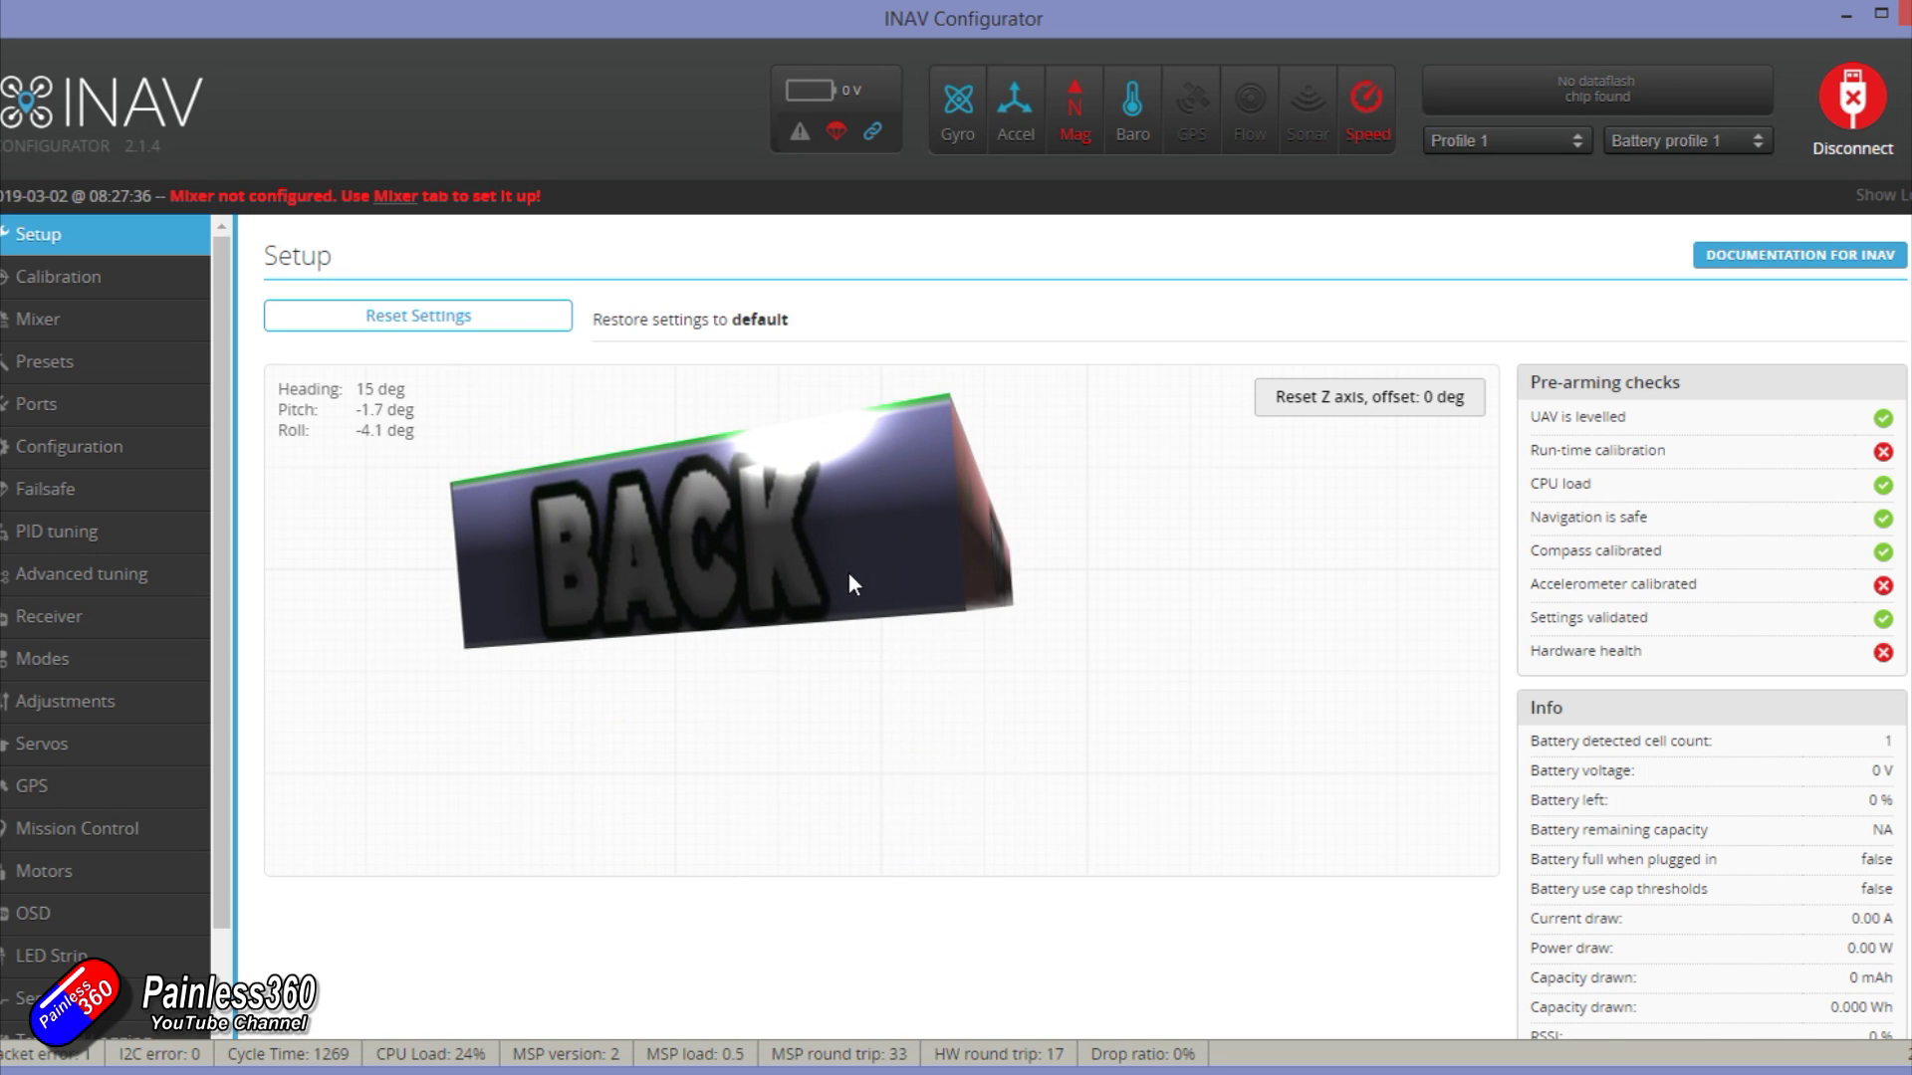
Step: Run the version command in the board's CLI, followed by save to reboot the controller
scroll(104, 1020, "down", 2)
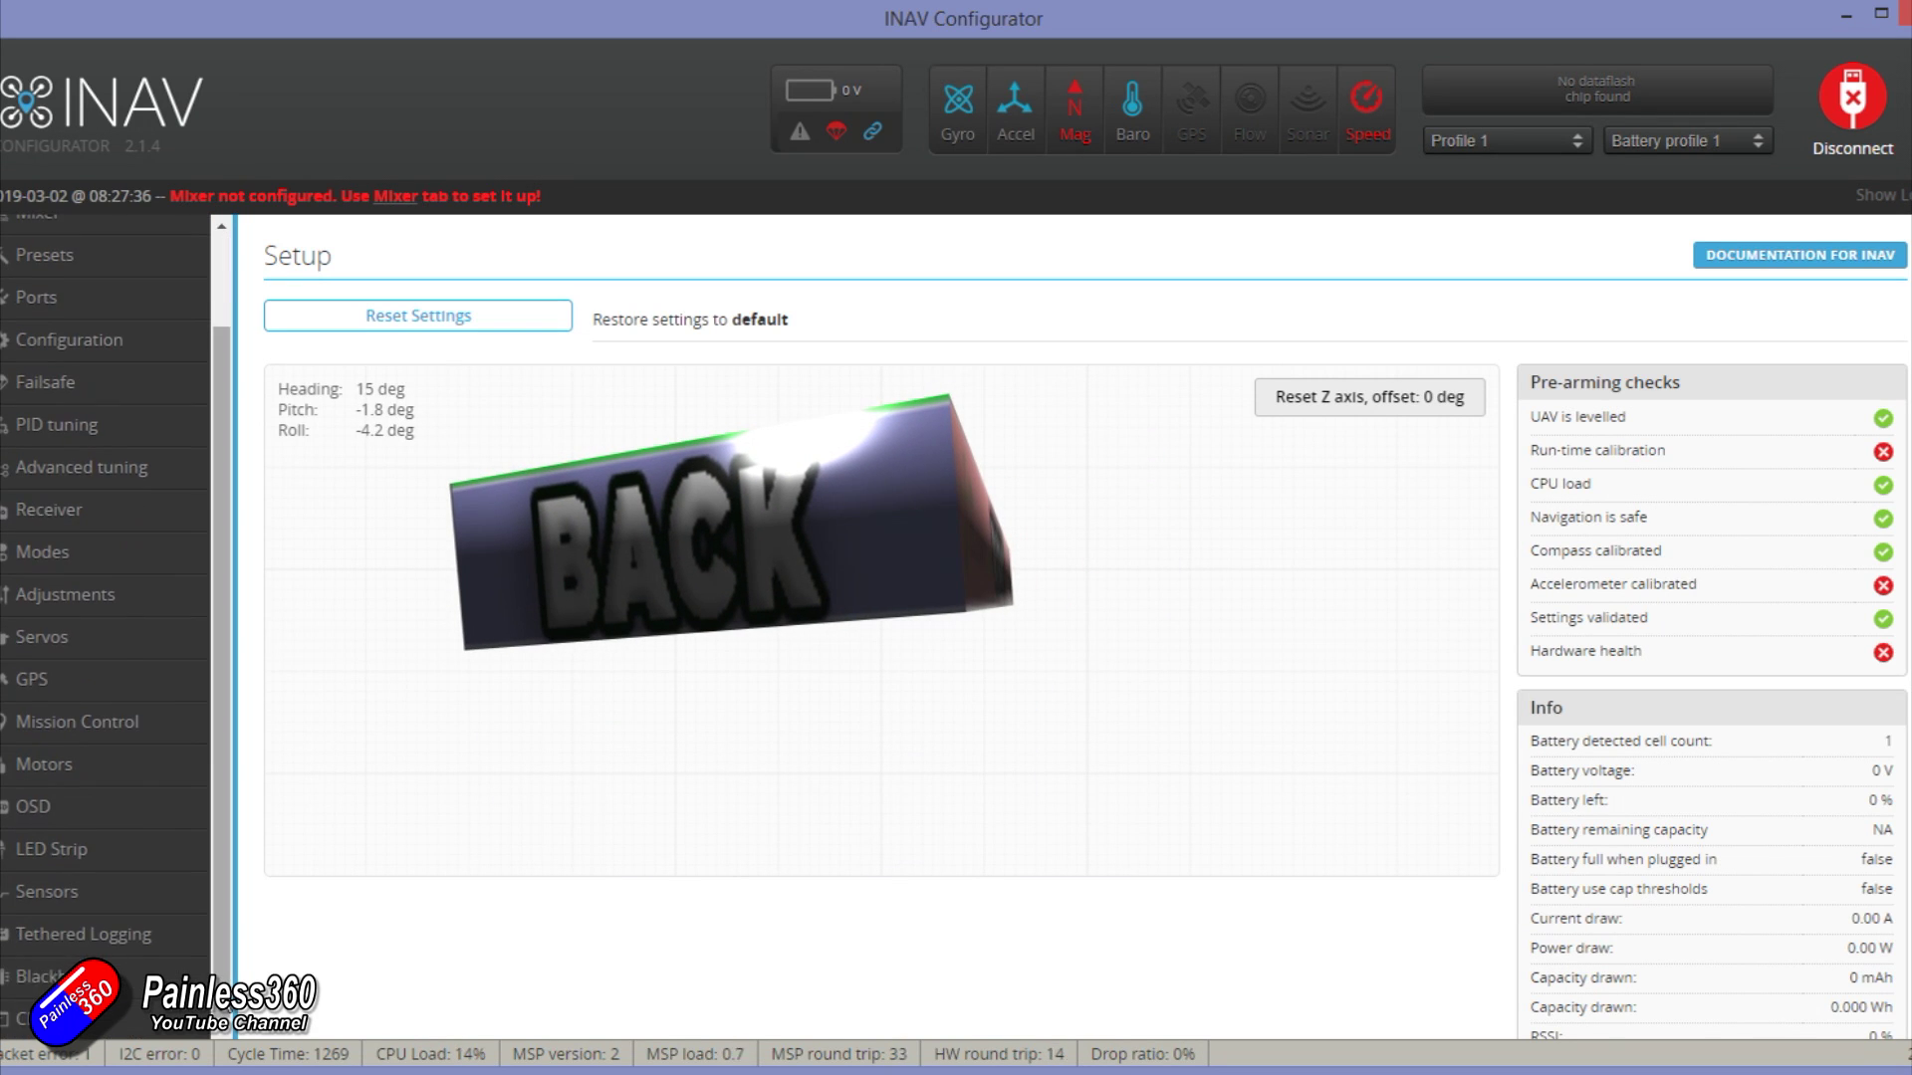
left_click(105, 1021)
type("version")
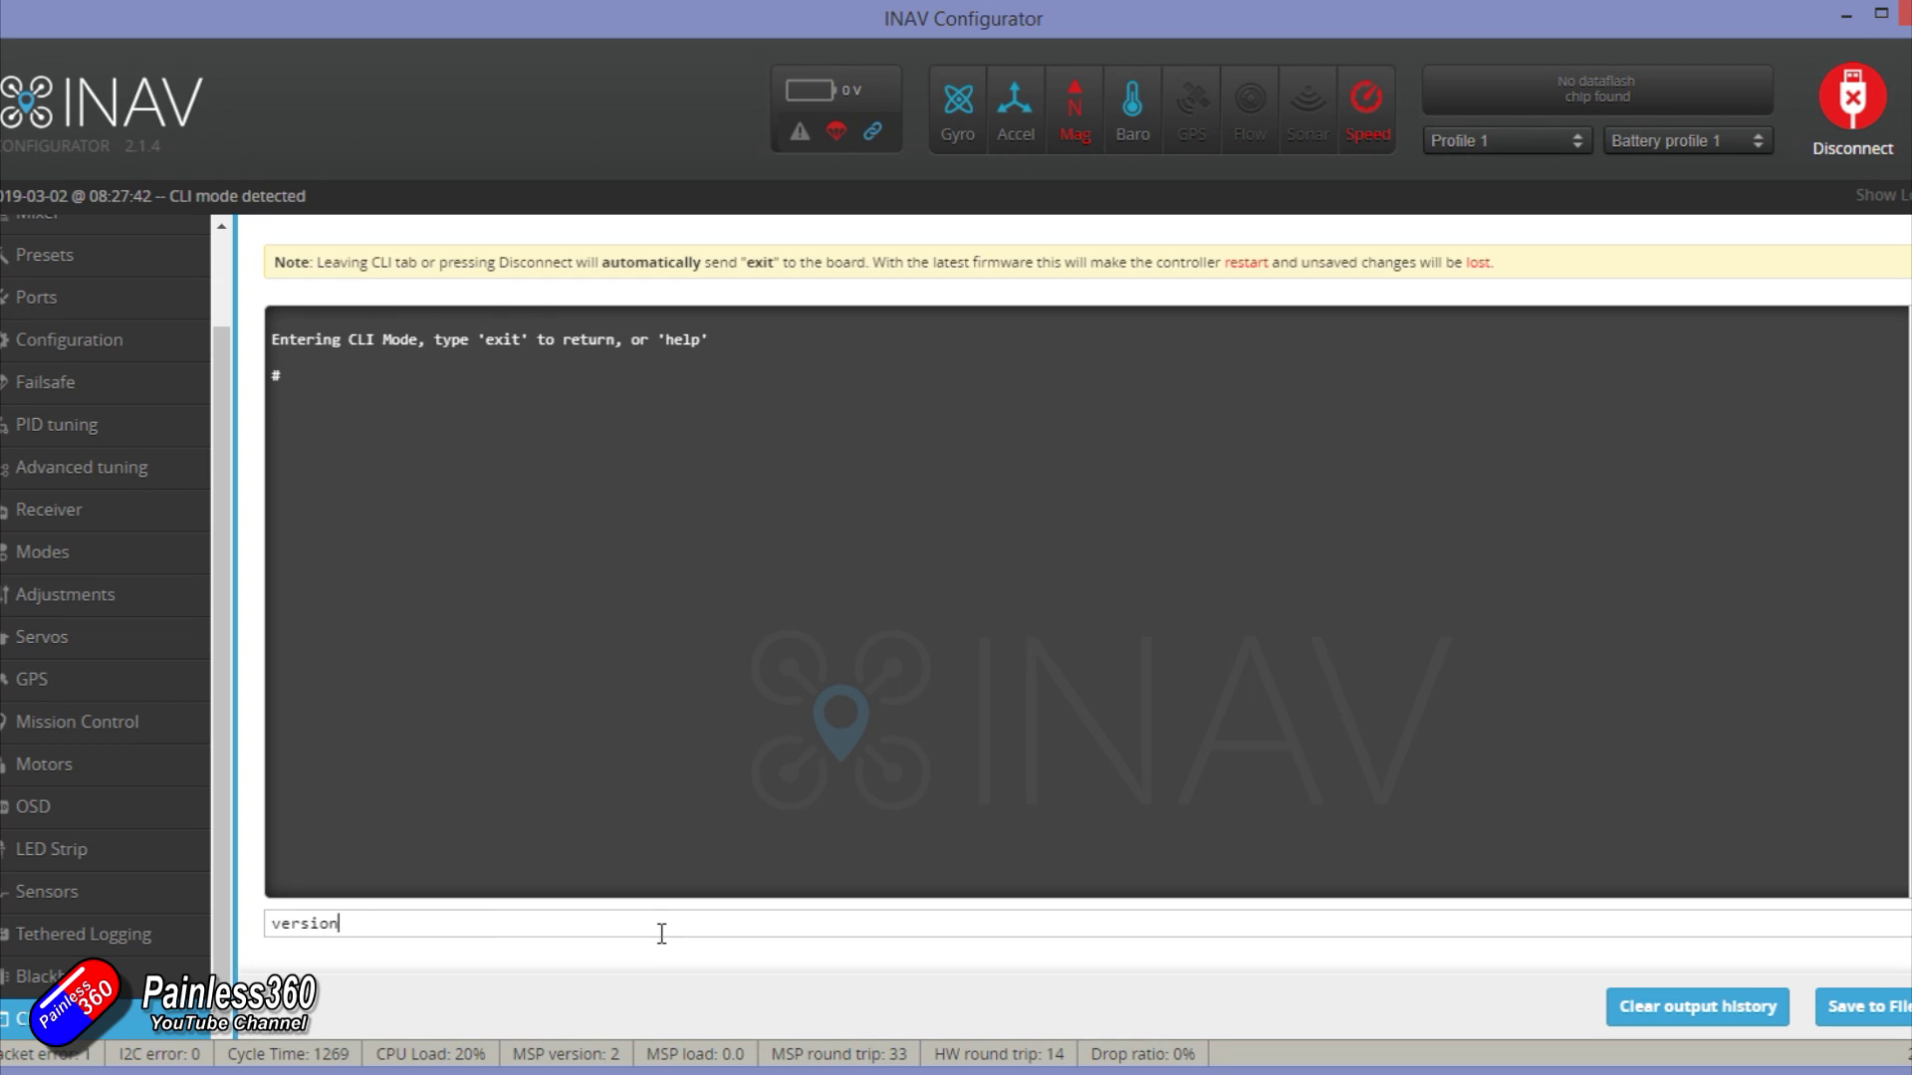
key("Return")
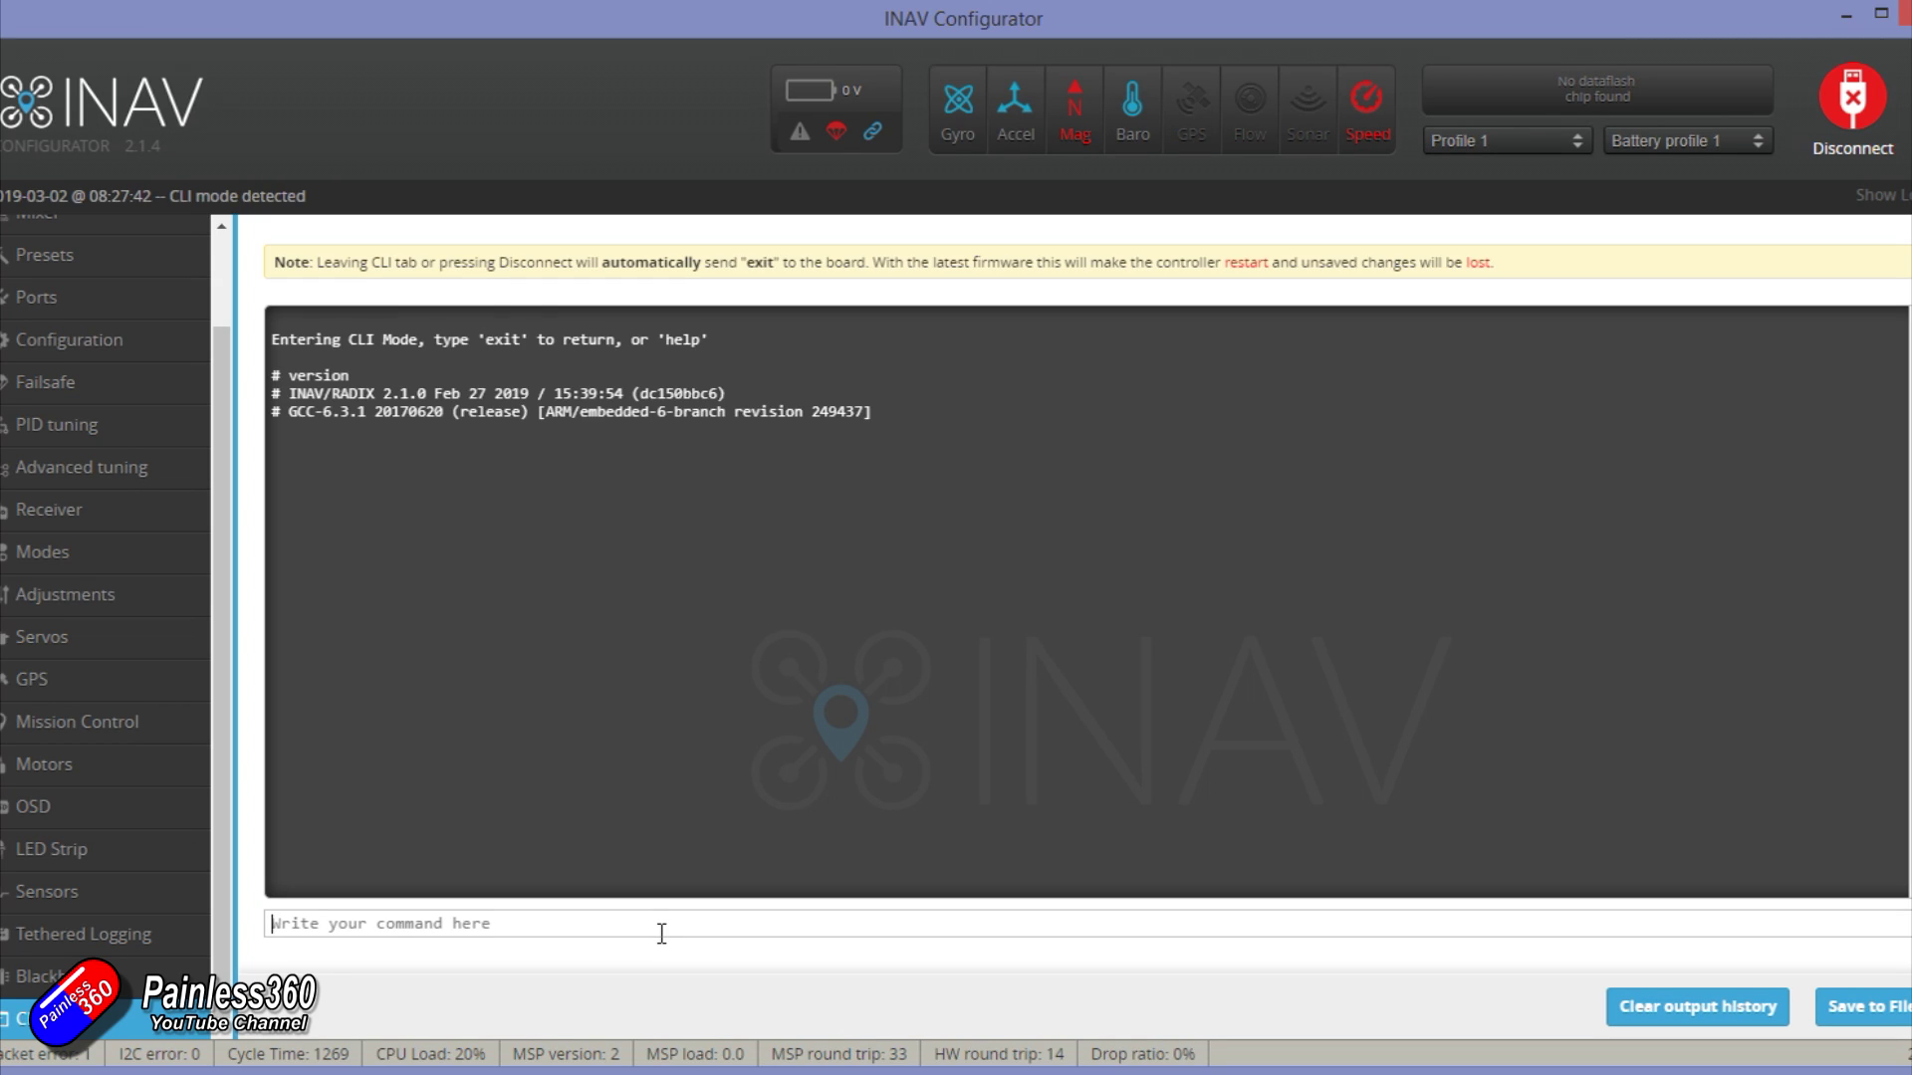
type("save")
key("Return")
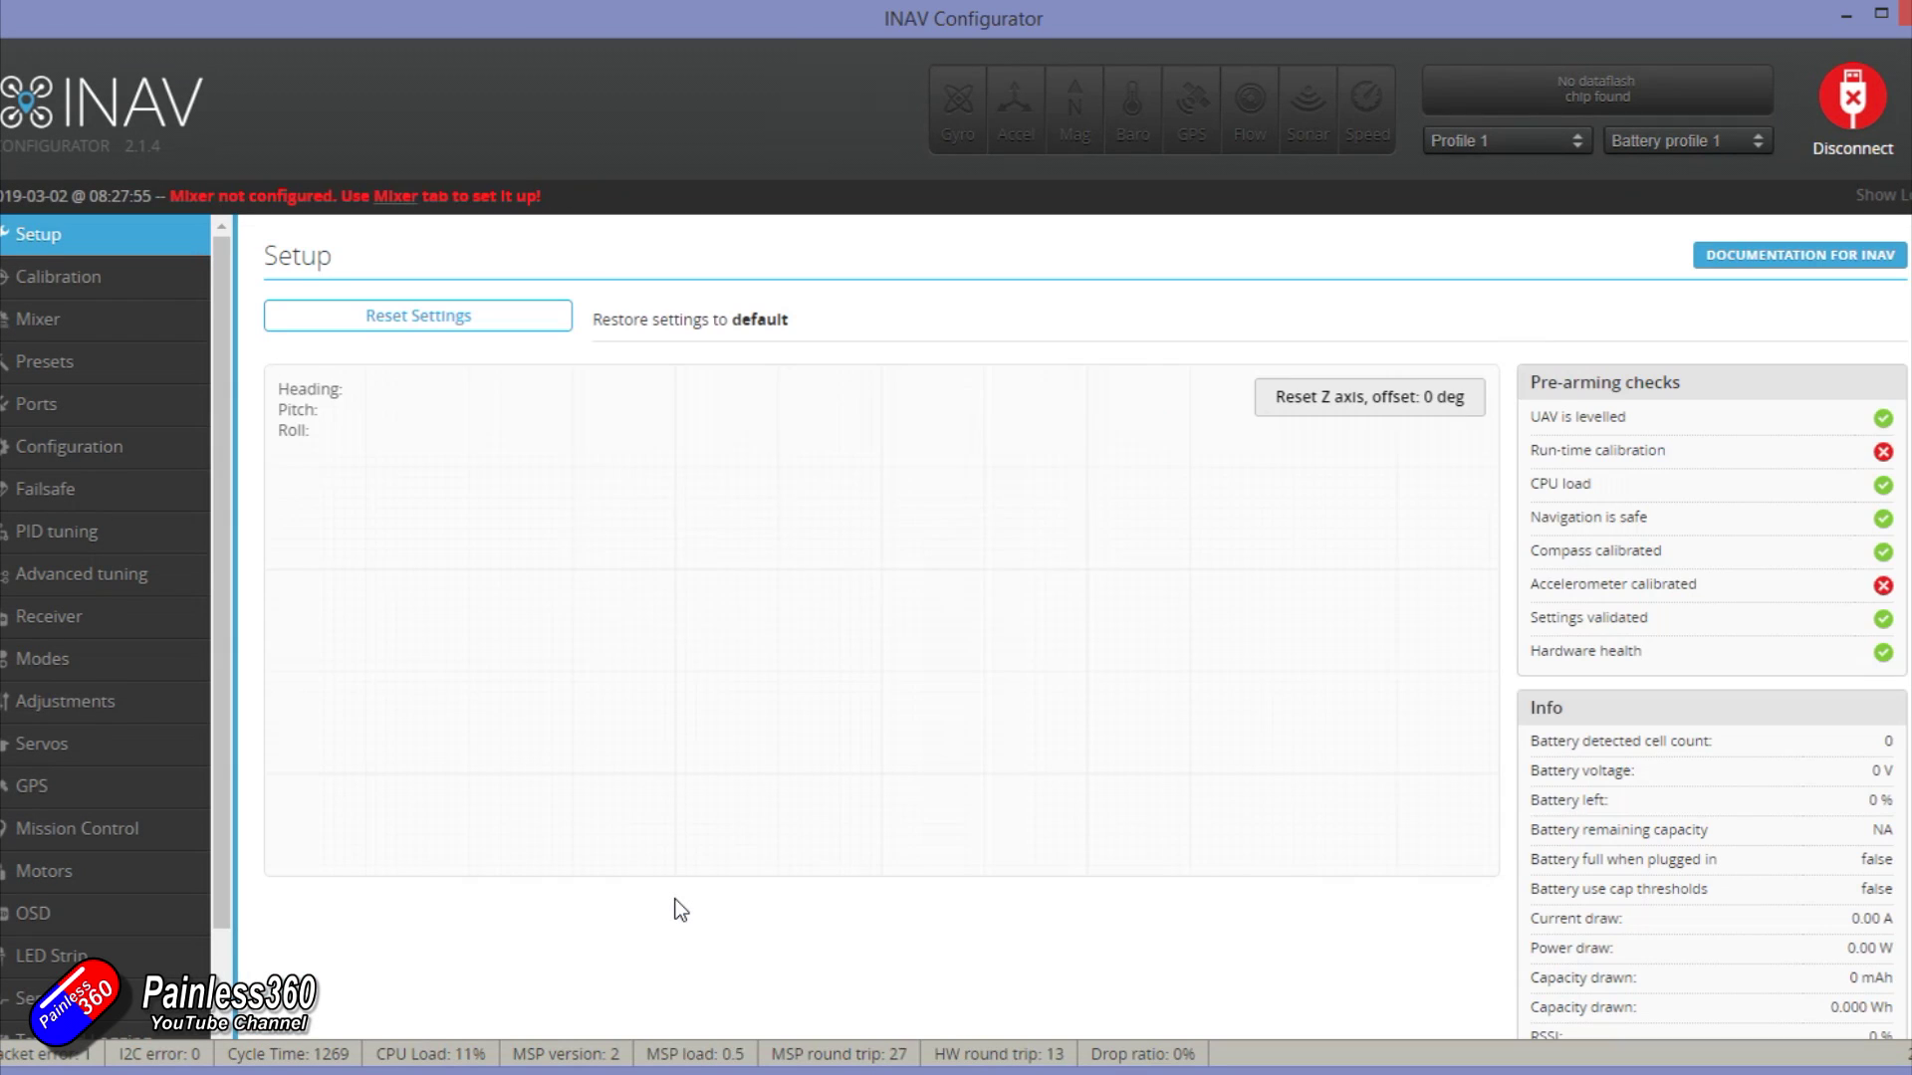
Step: Set the platform type in the mixer configuration to Airplane
left_click(96, 282)
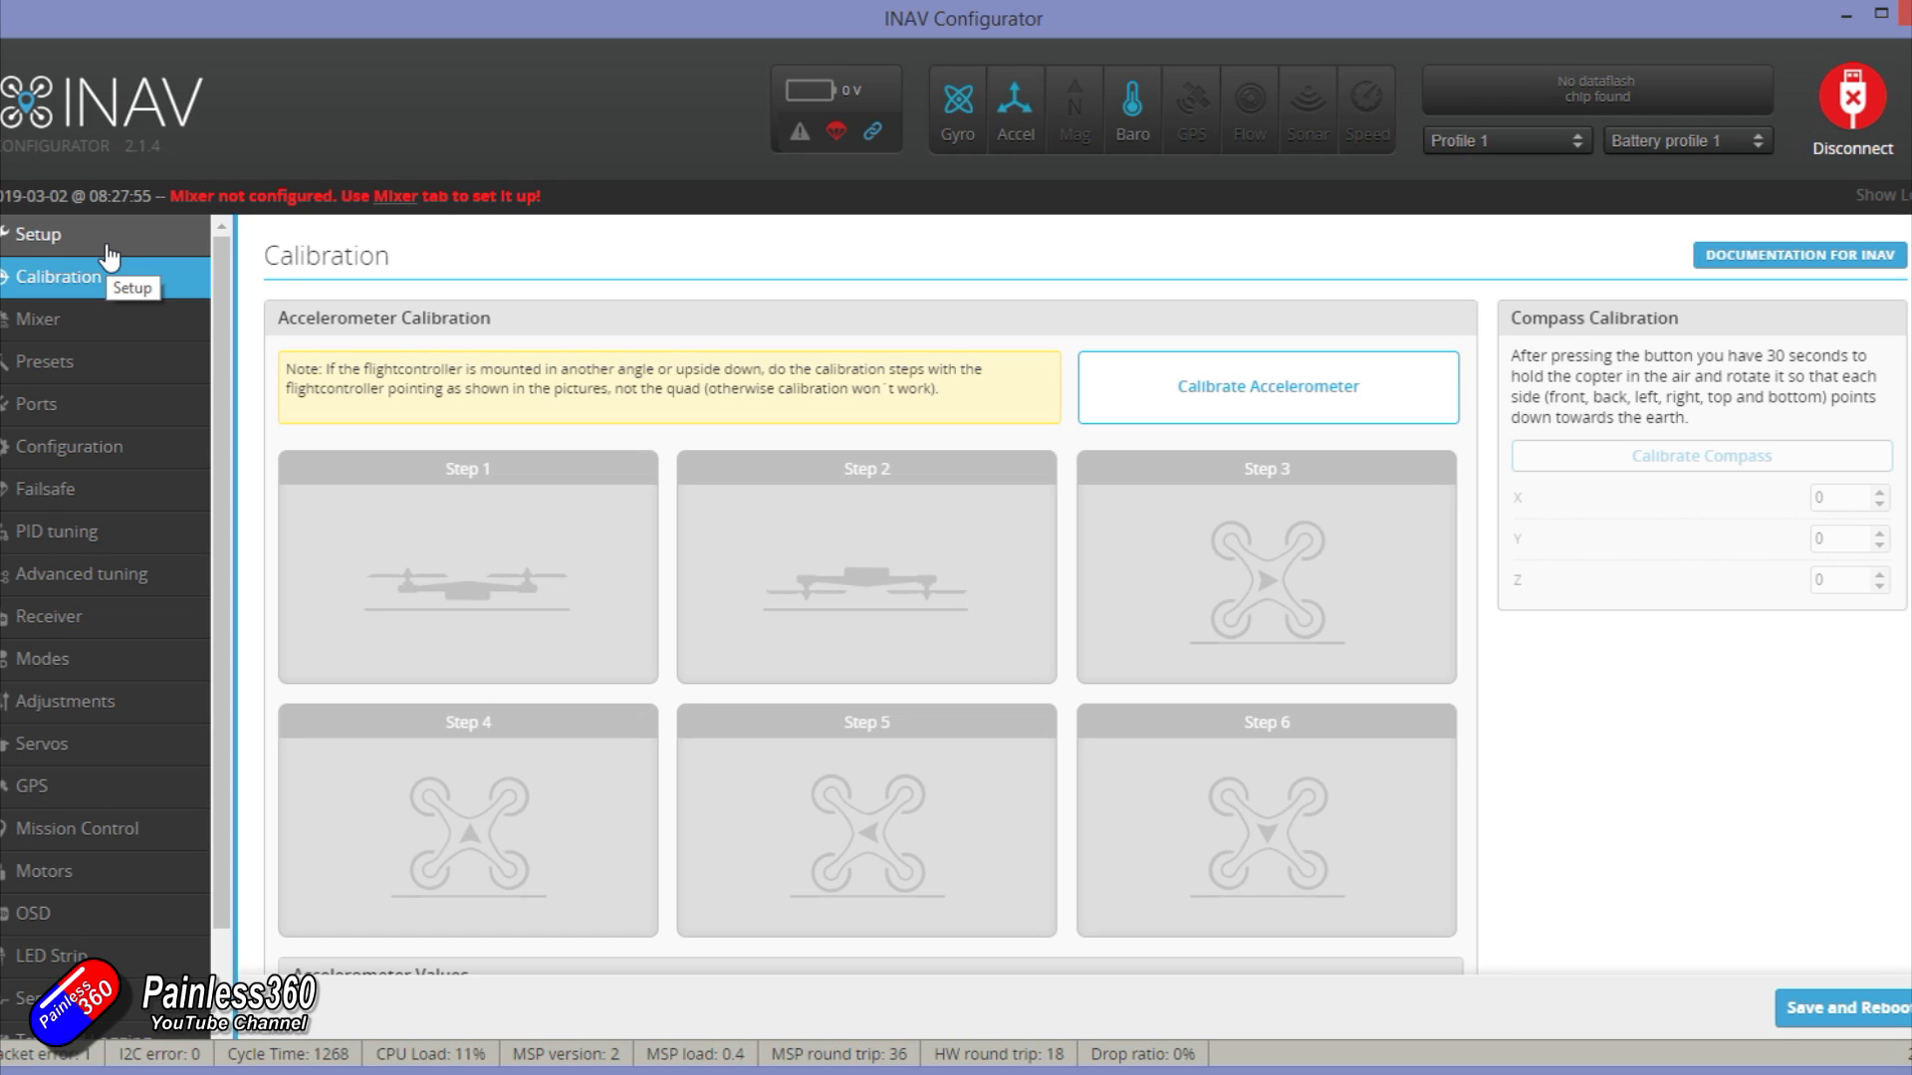
left_click(110, 317)
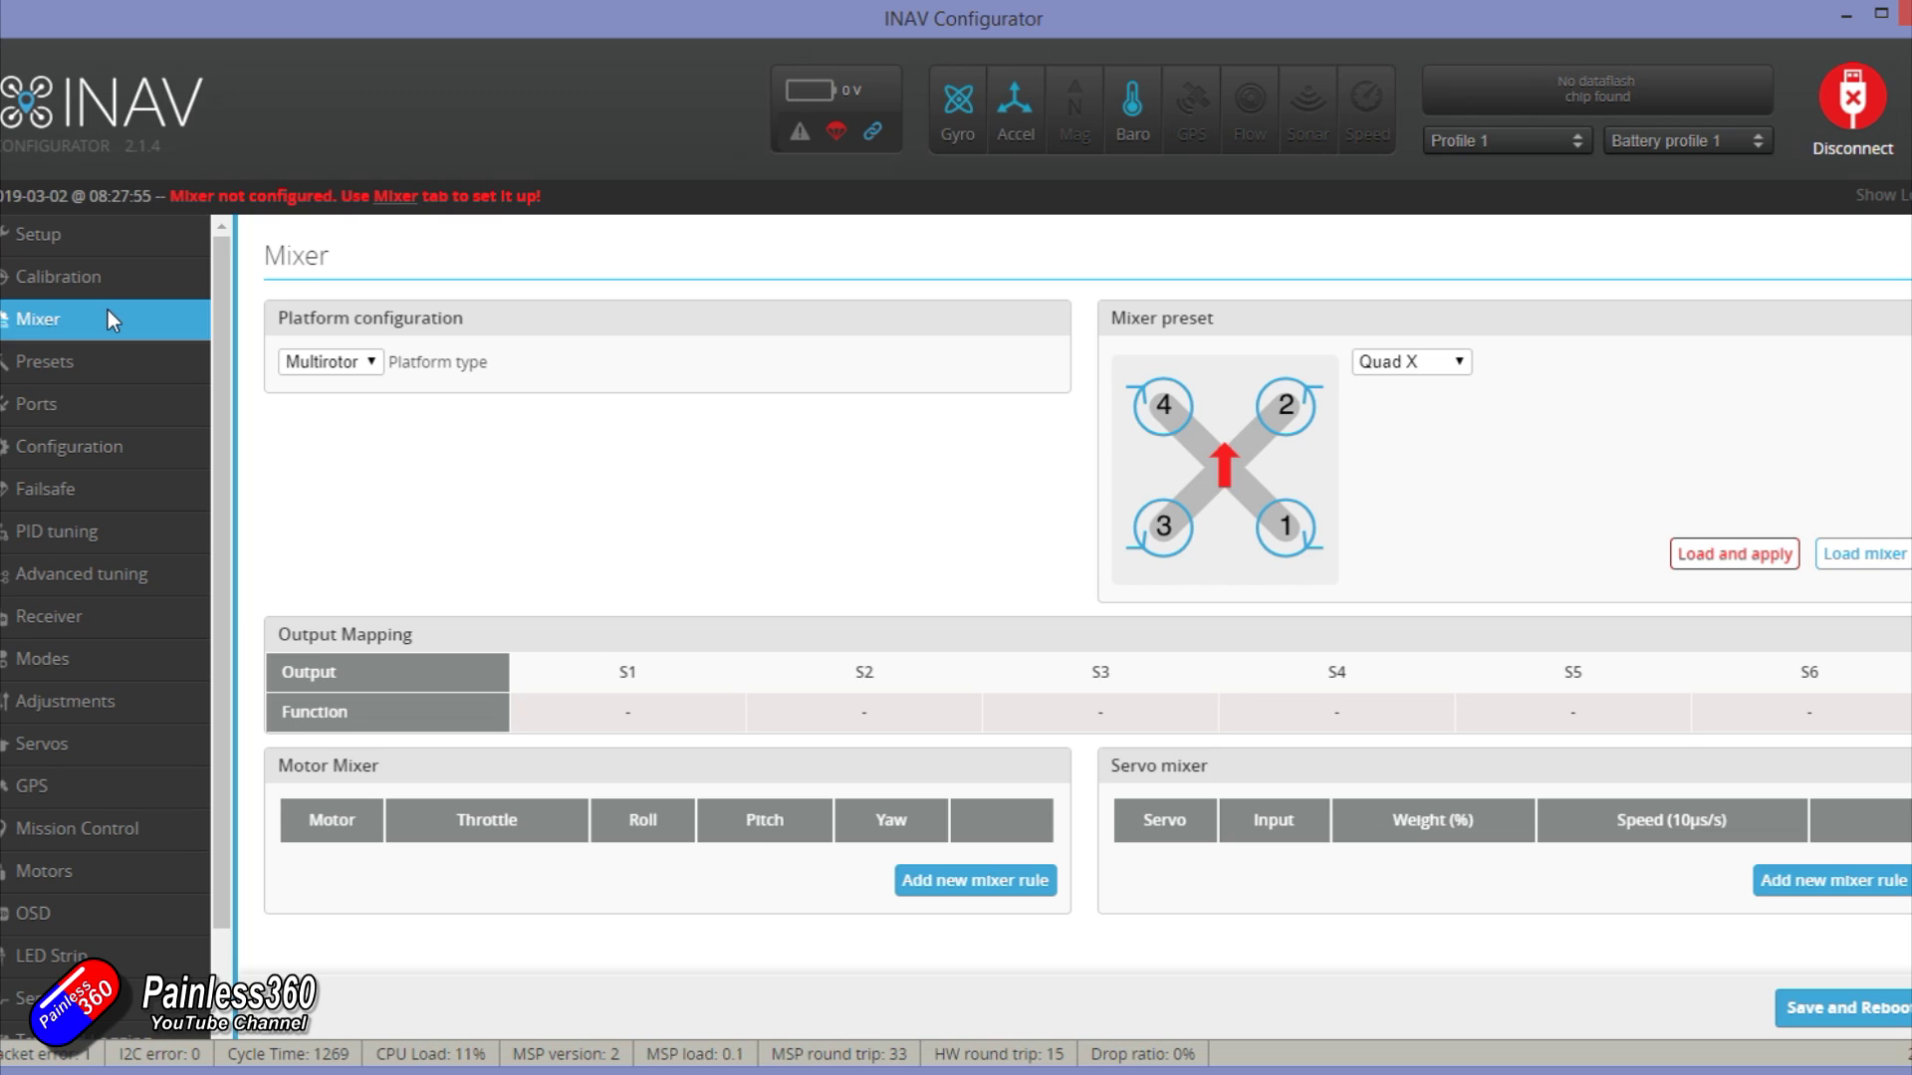
left_click(372, 363)
left_click(344, 406)
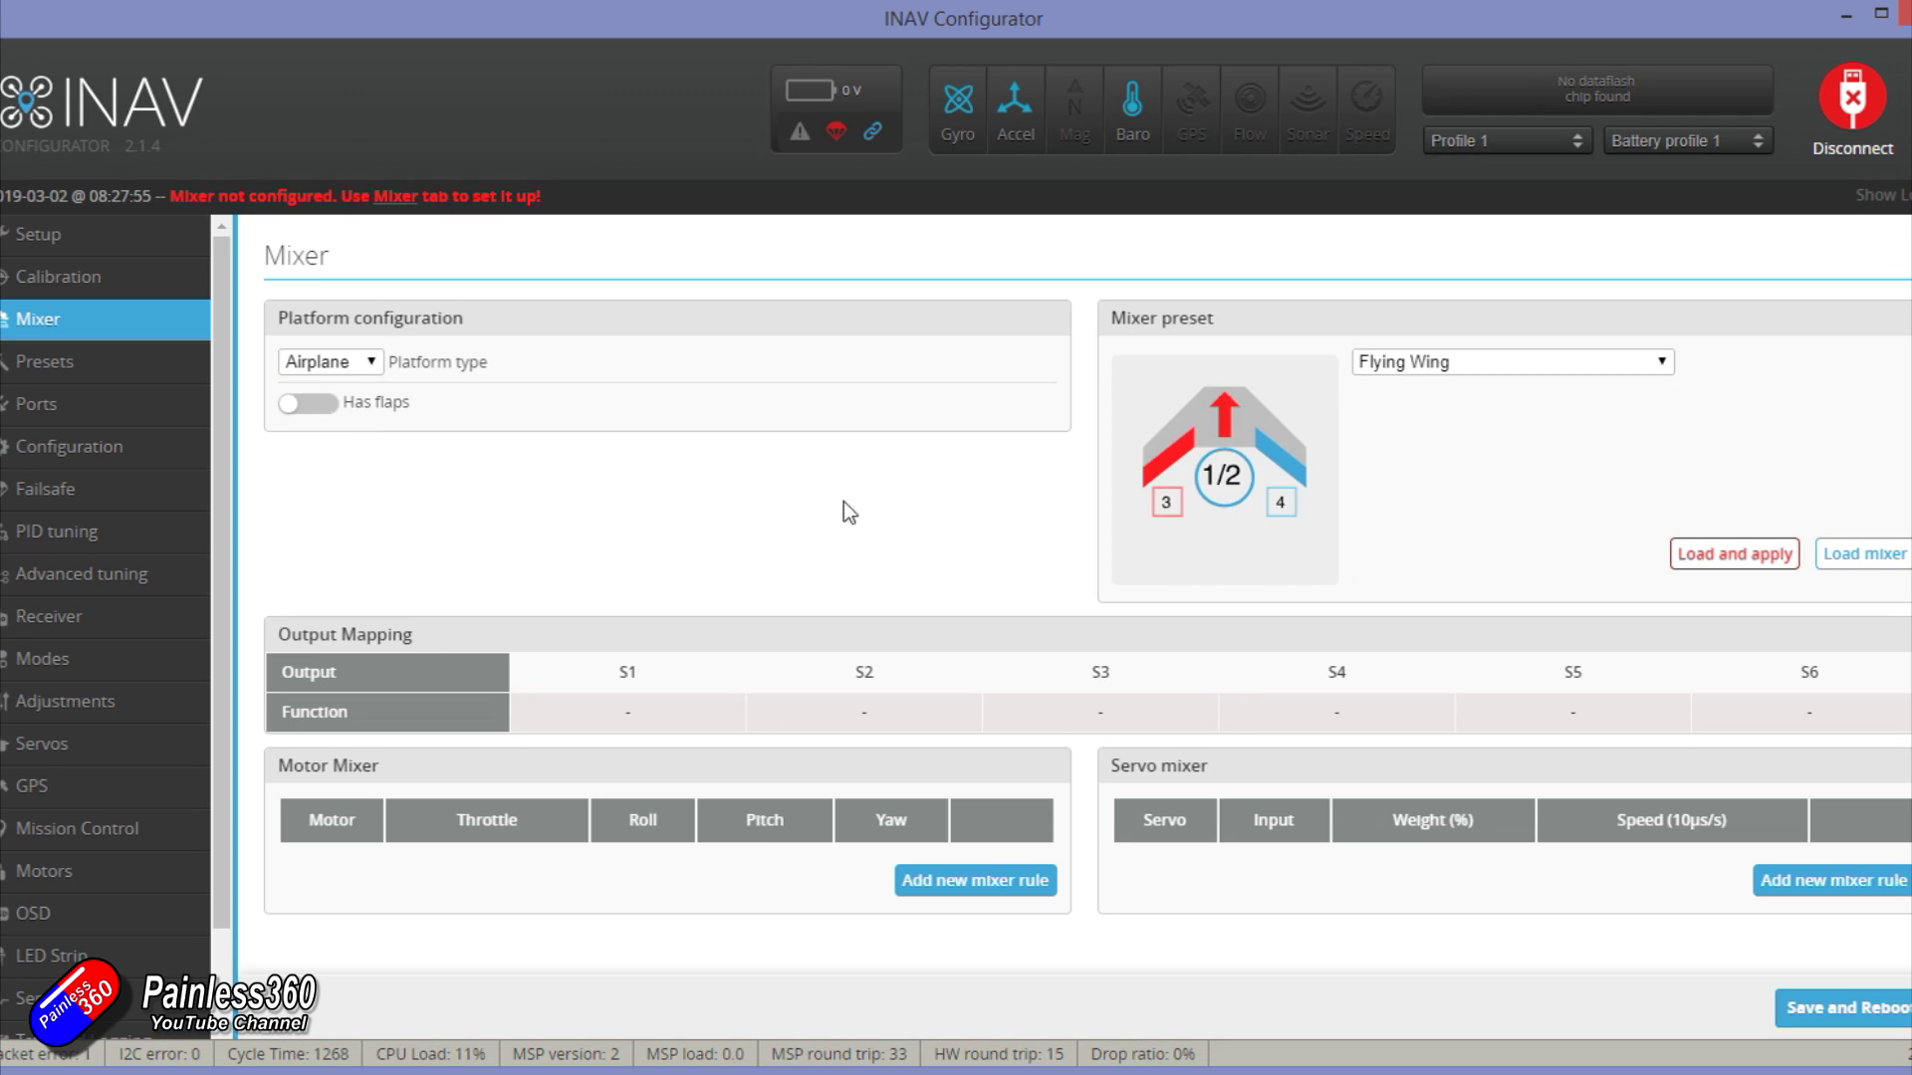
Step: Choose the Airplane mixer preset, load and apply it, and confirm saving and rebooting
left_click(1661, 364)
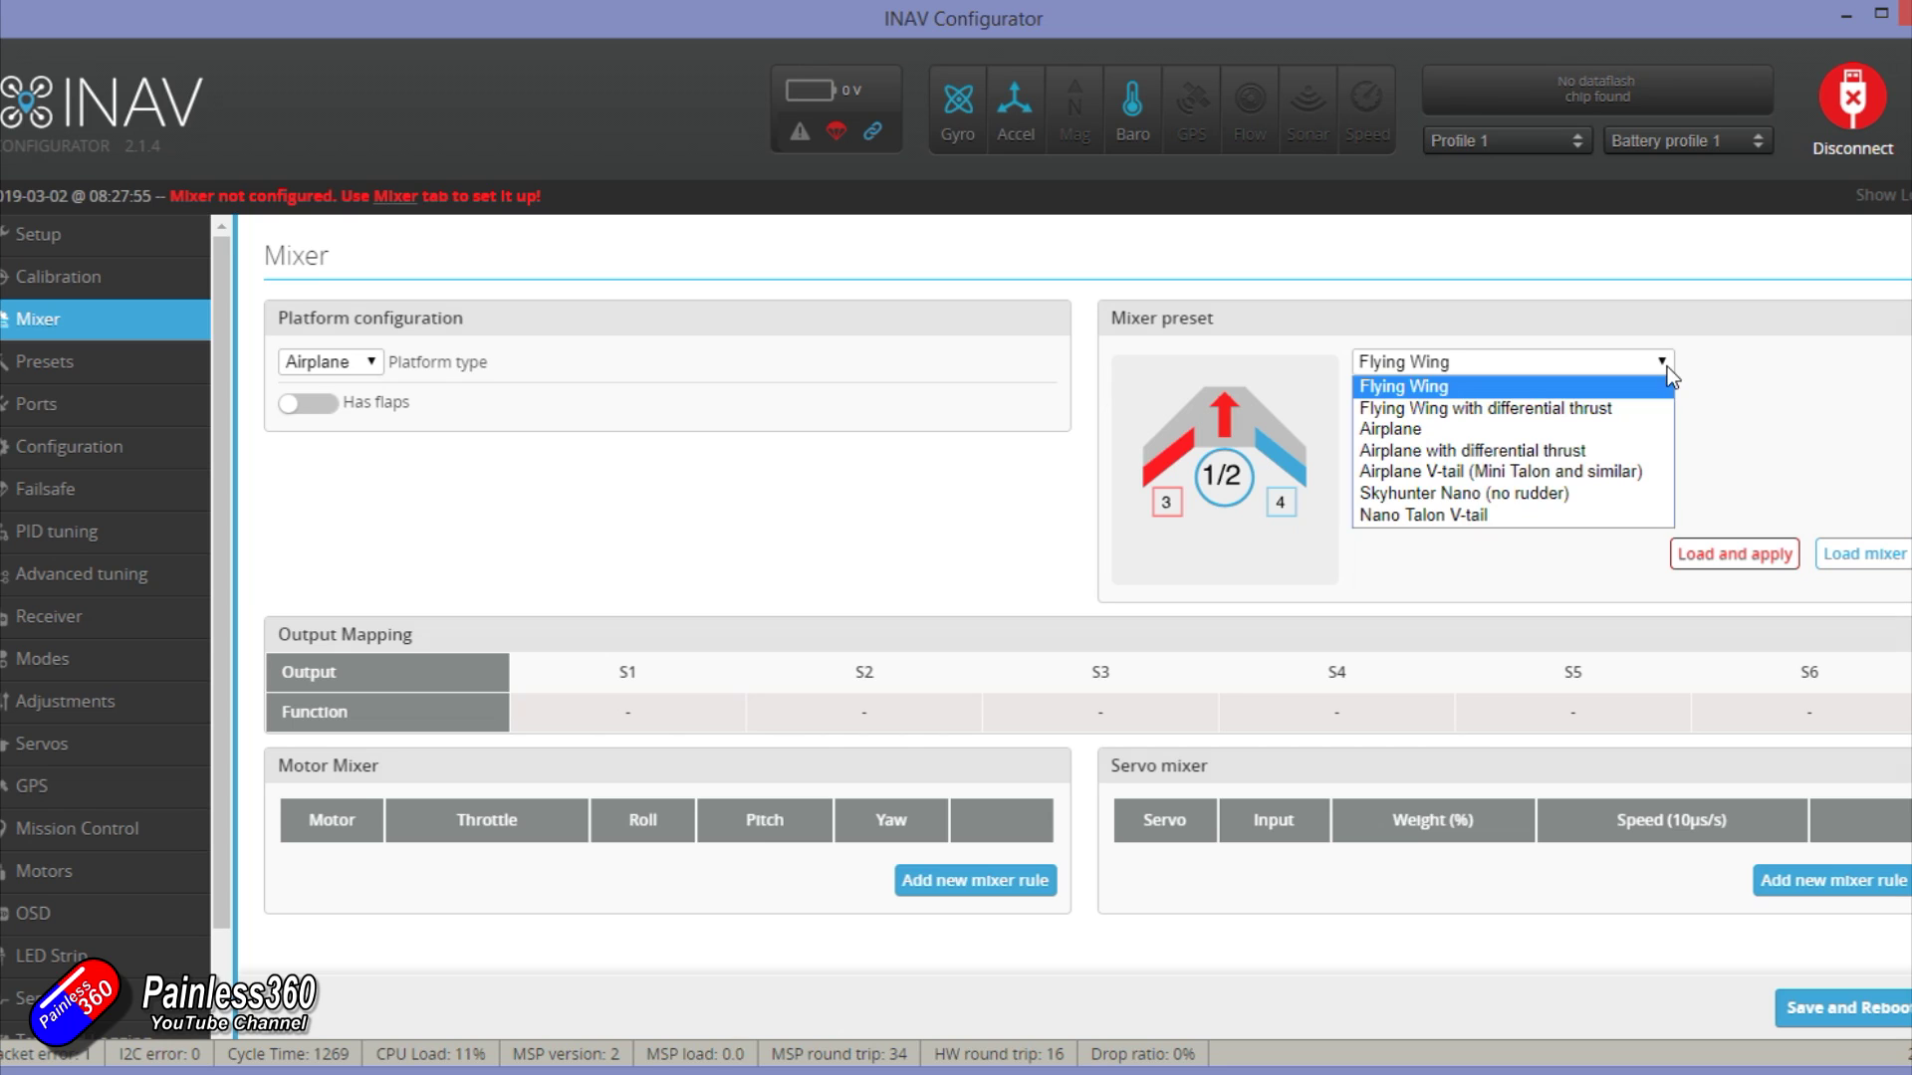
left_click(1549, 428)
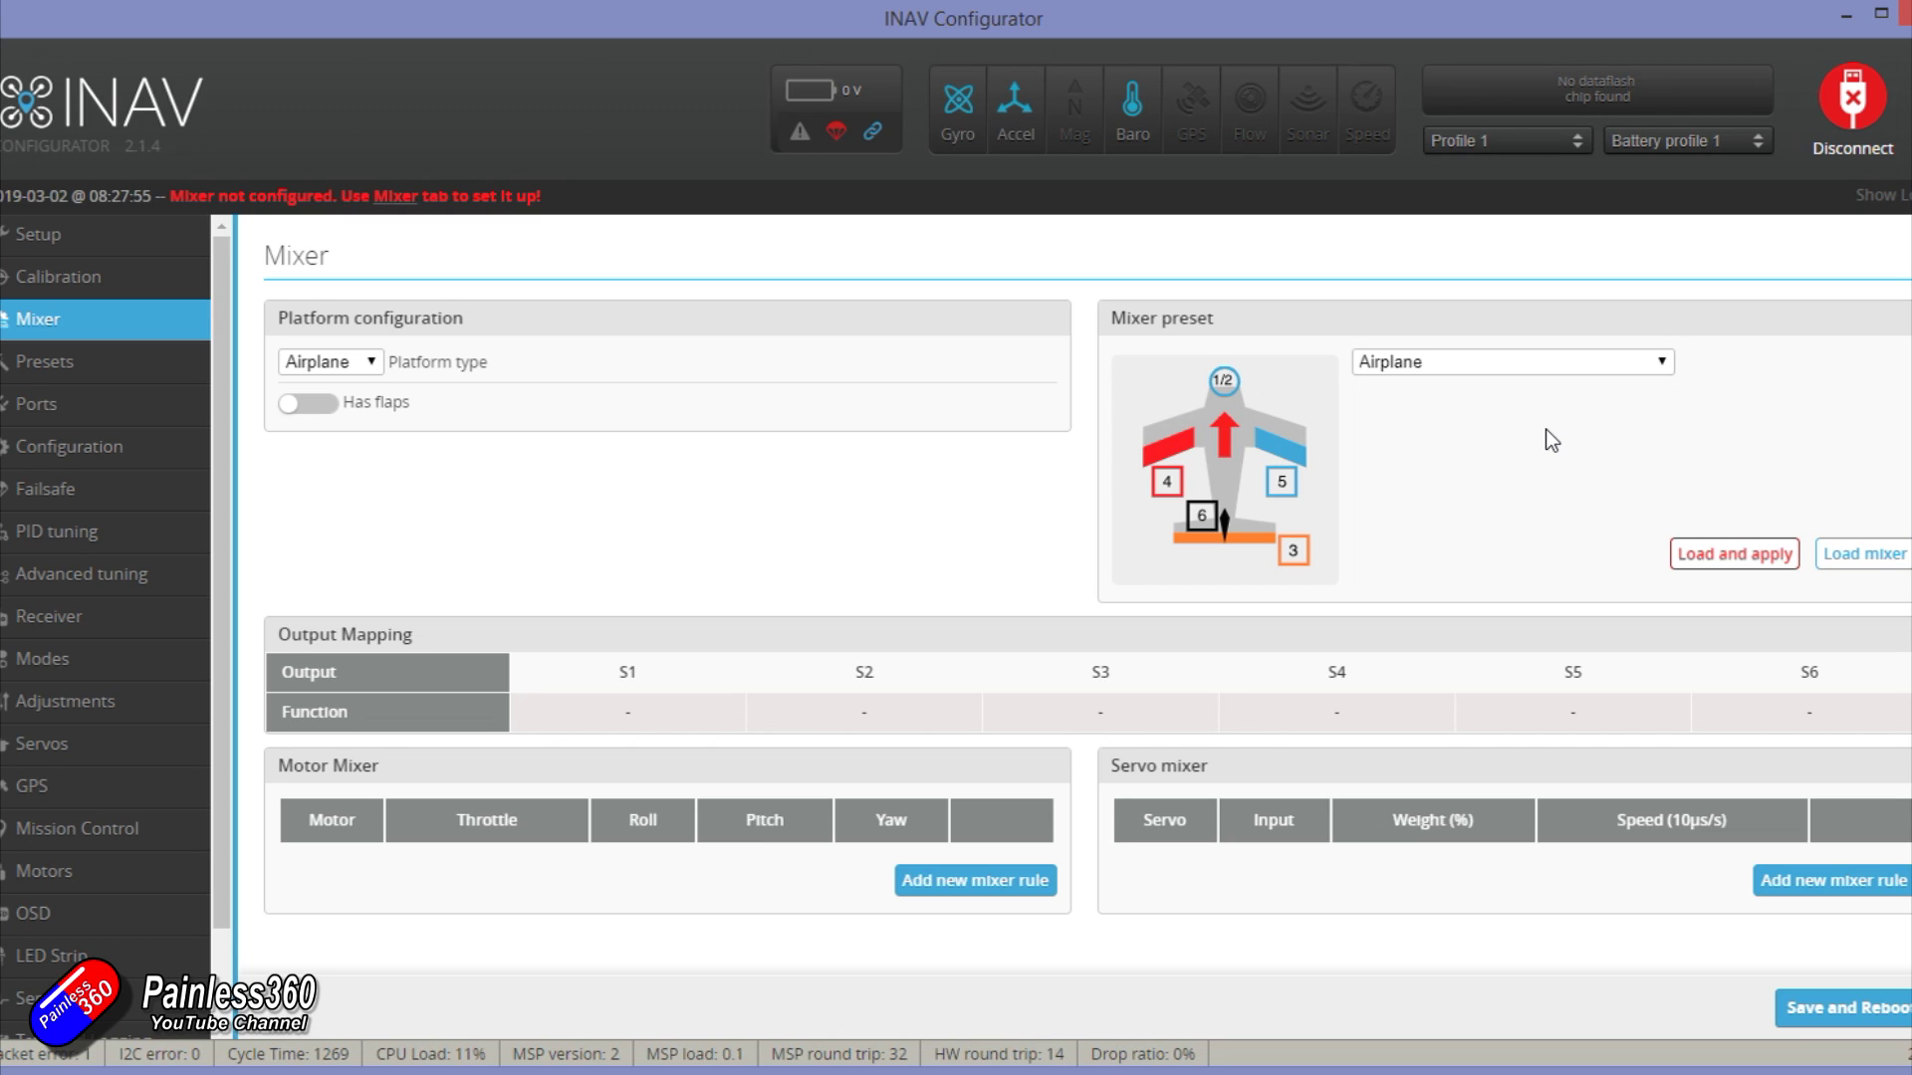
left_click(1743, 557)
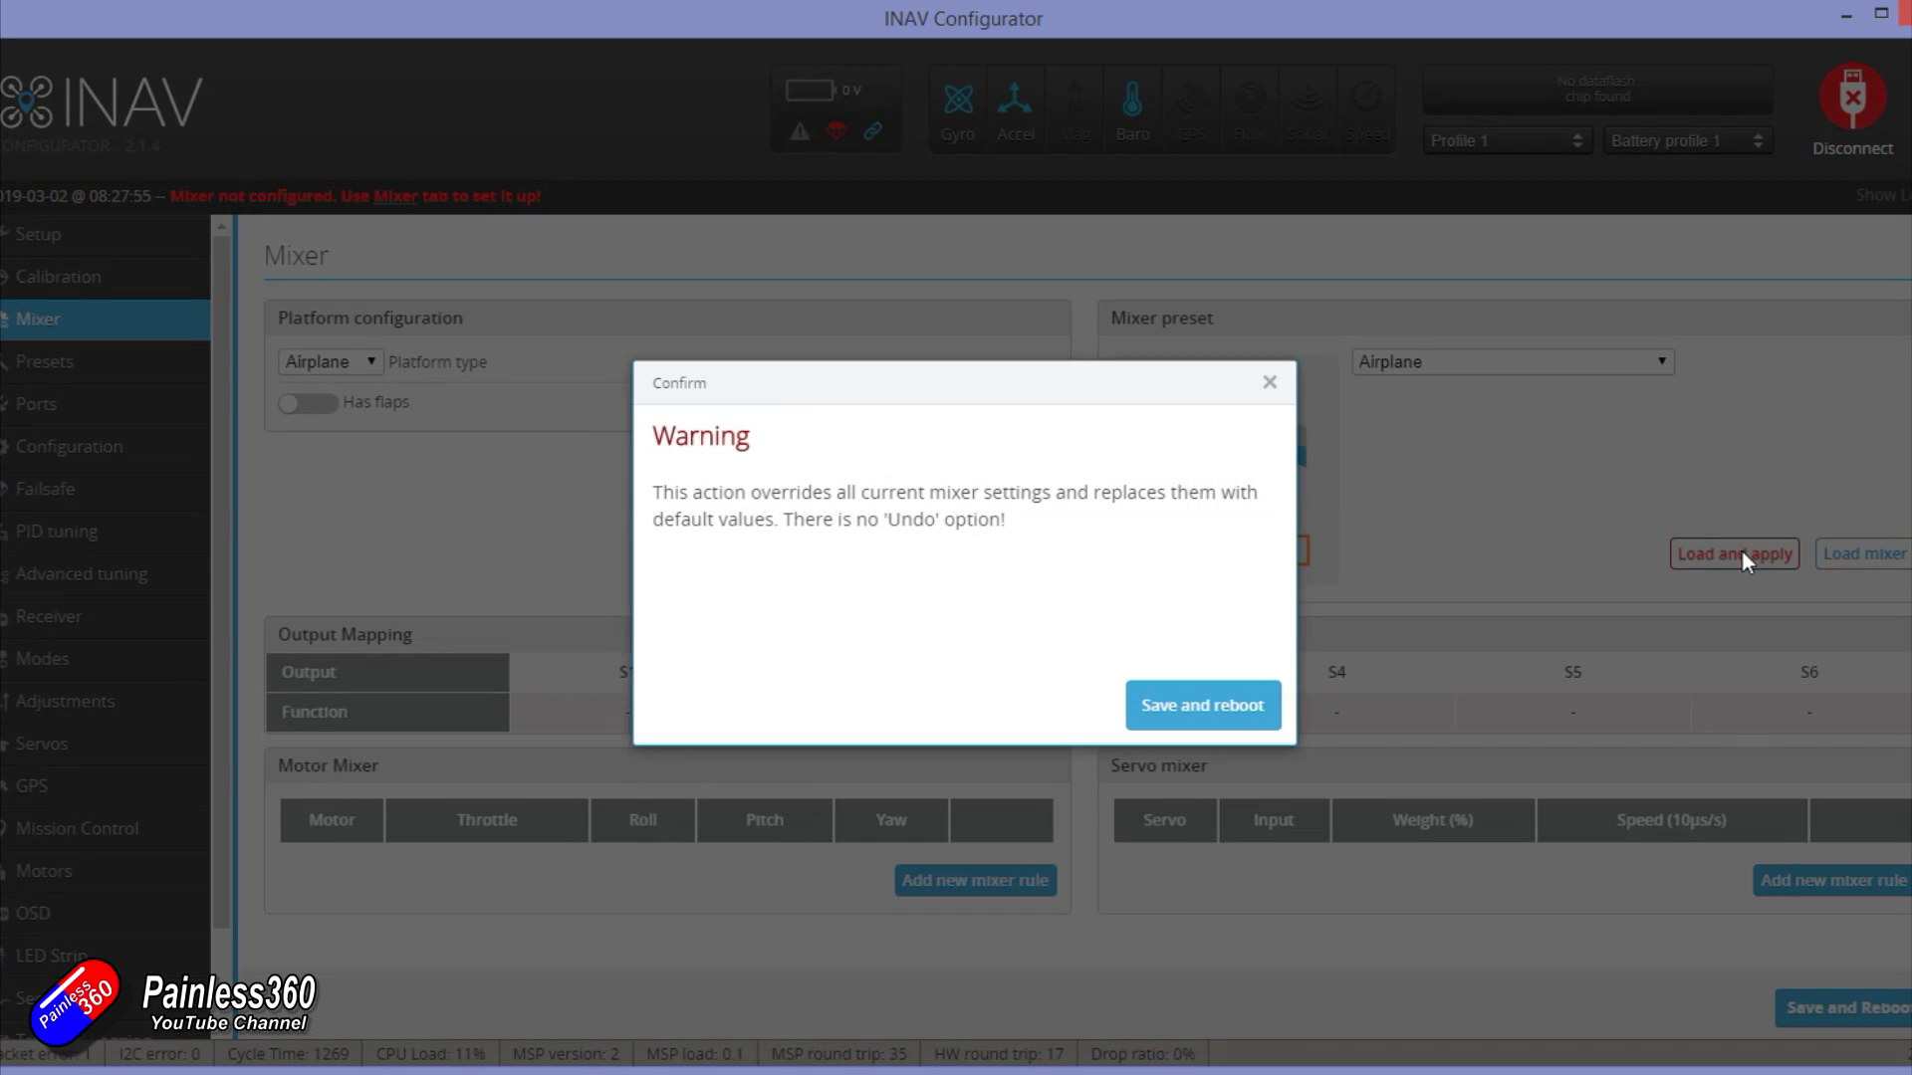
left_click(1181, 709)
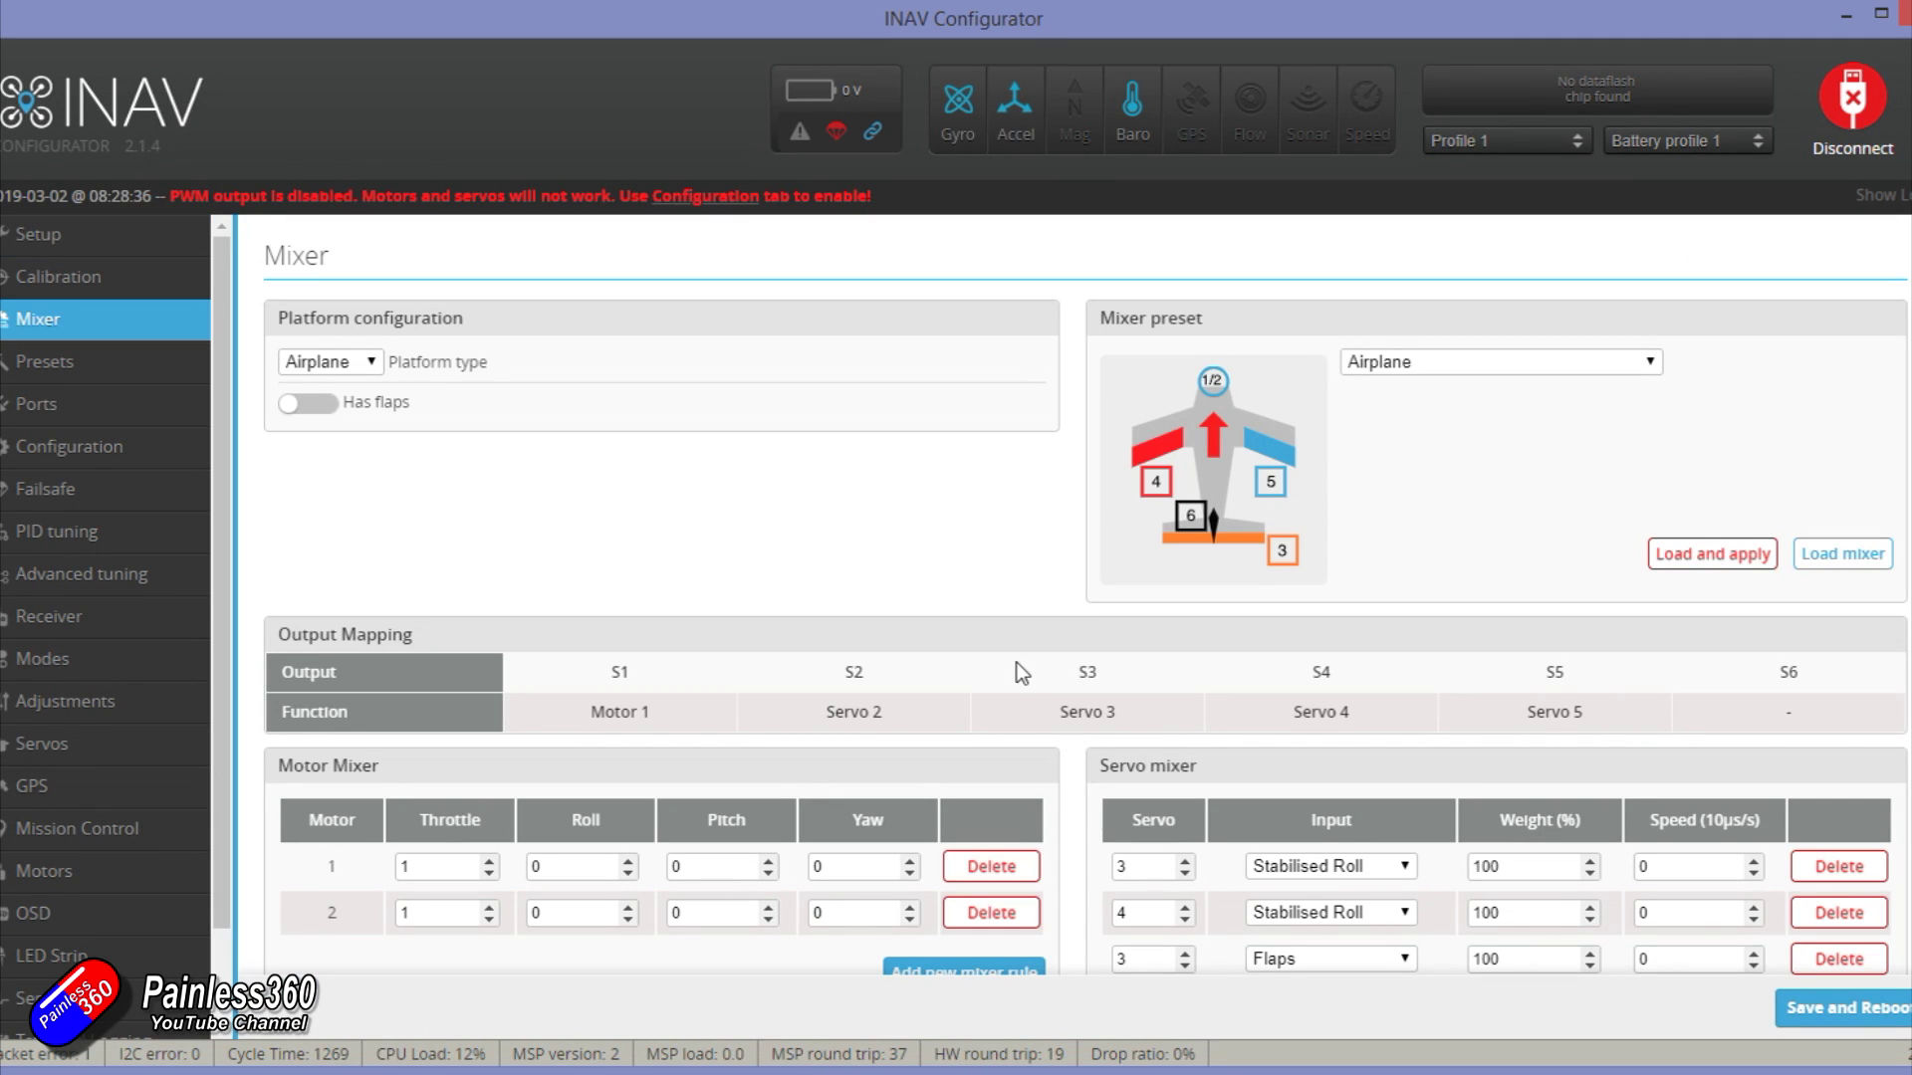
Step: Examine the motor and servo mixer rules and the functions mapped to outputs S1 to S5
scroll(1017, 678, "down", 3)
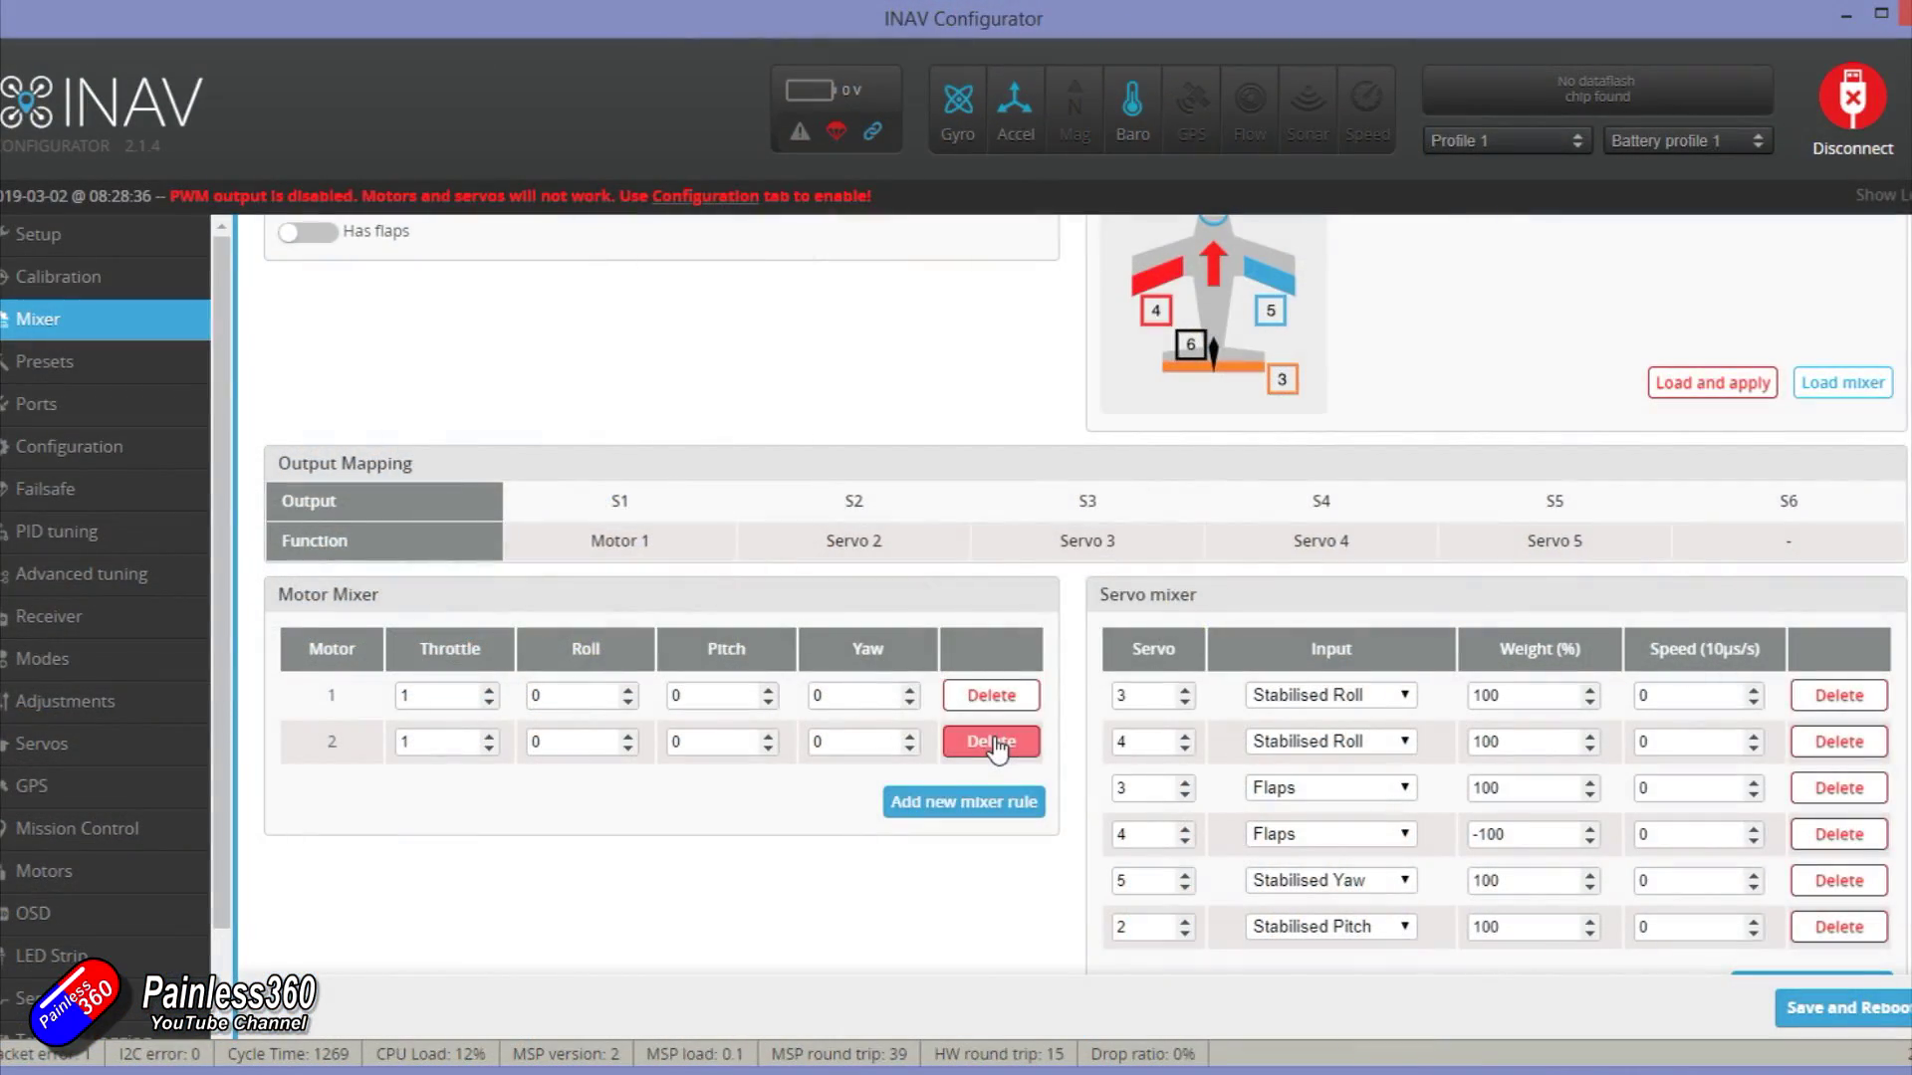
scroll(995, 747, "up", 3)
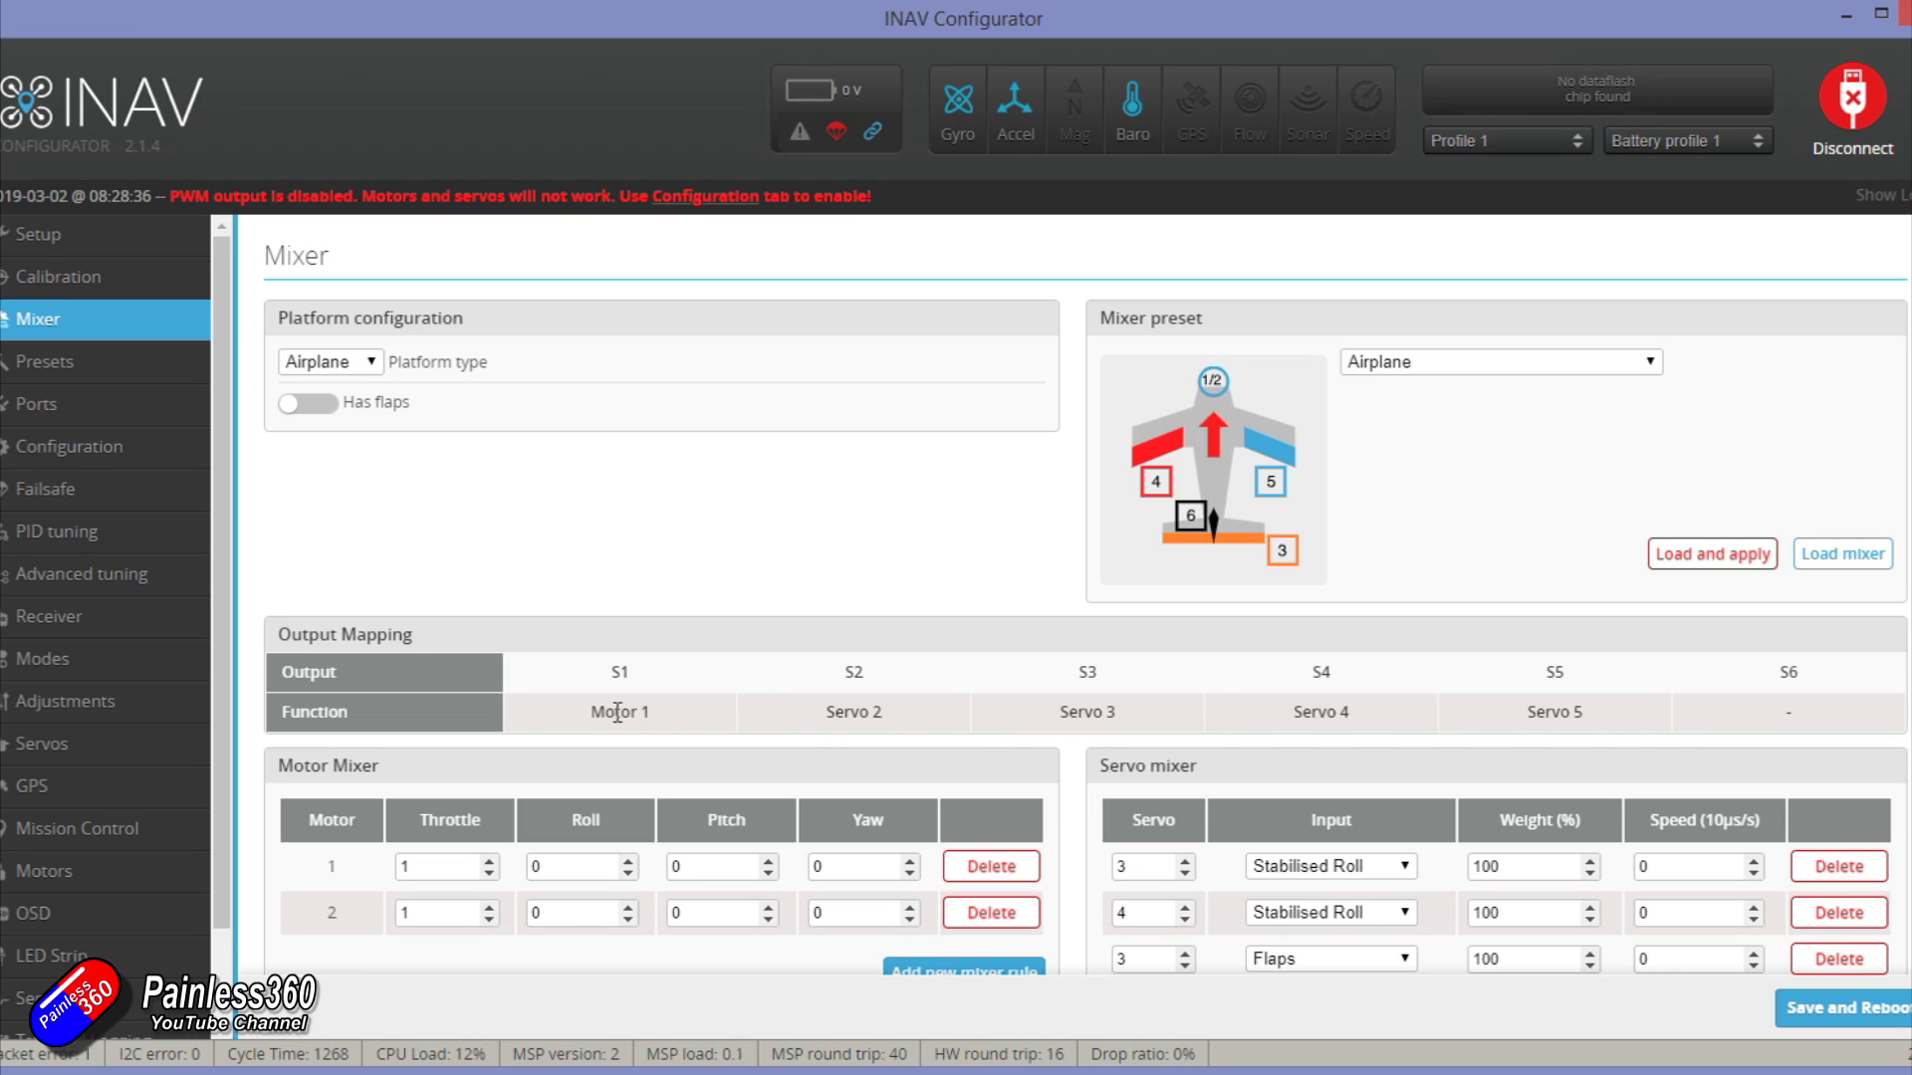
left_click_drag(608, 711, 652, 711)
left_click_drag(823, 711, 884, 707)
left_click_drag(1075, 711, 1117, 711)
left_click_drag(1293, 711, 1352, 713)
left_click_drag(1537, 713, 1583, 720)
scroll(1569, 737, "down", 3)
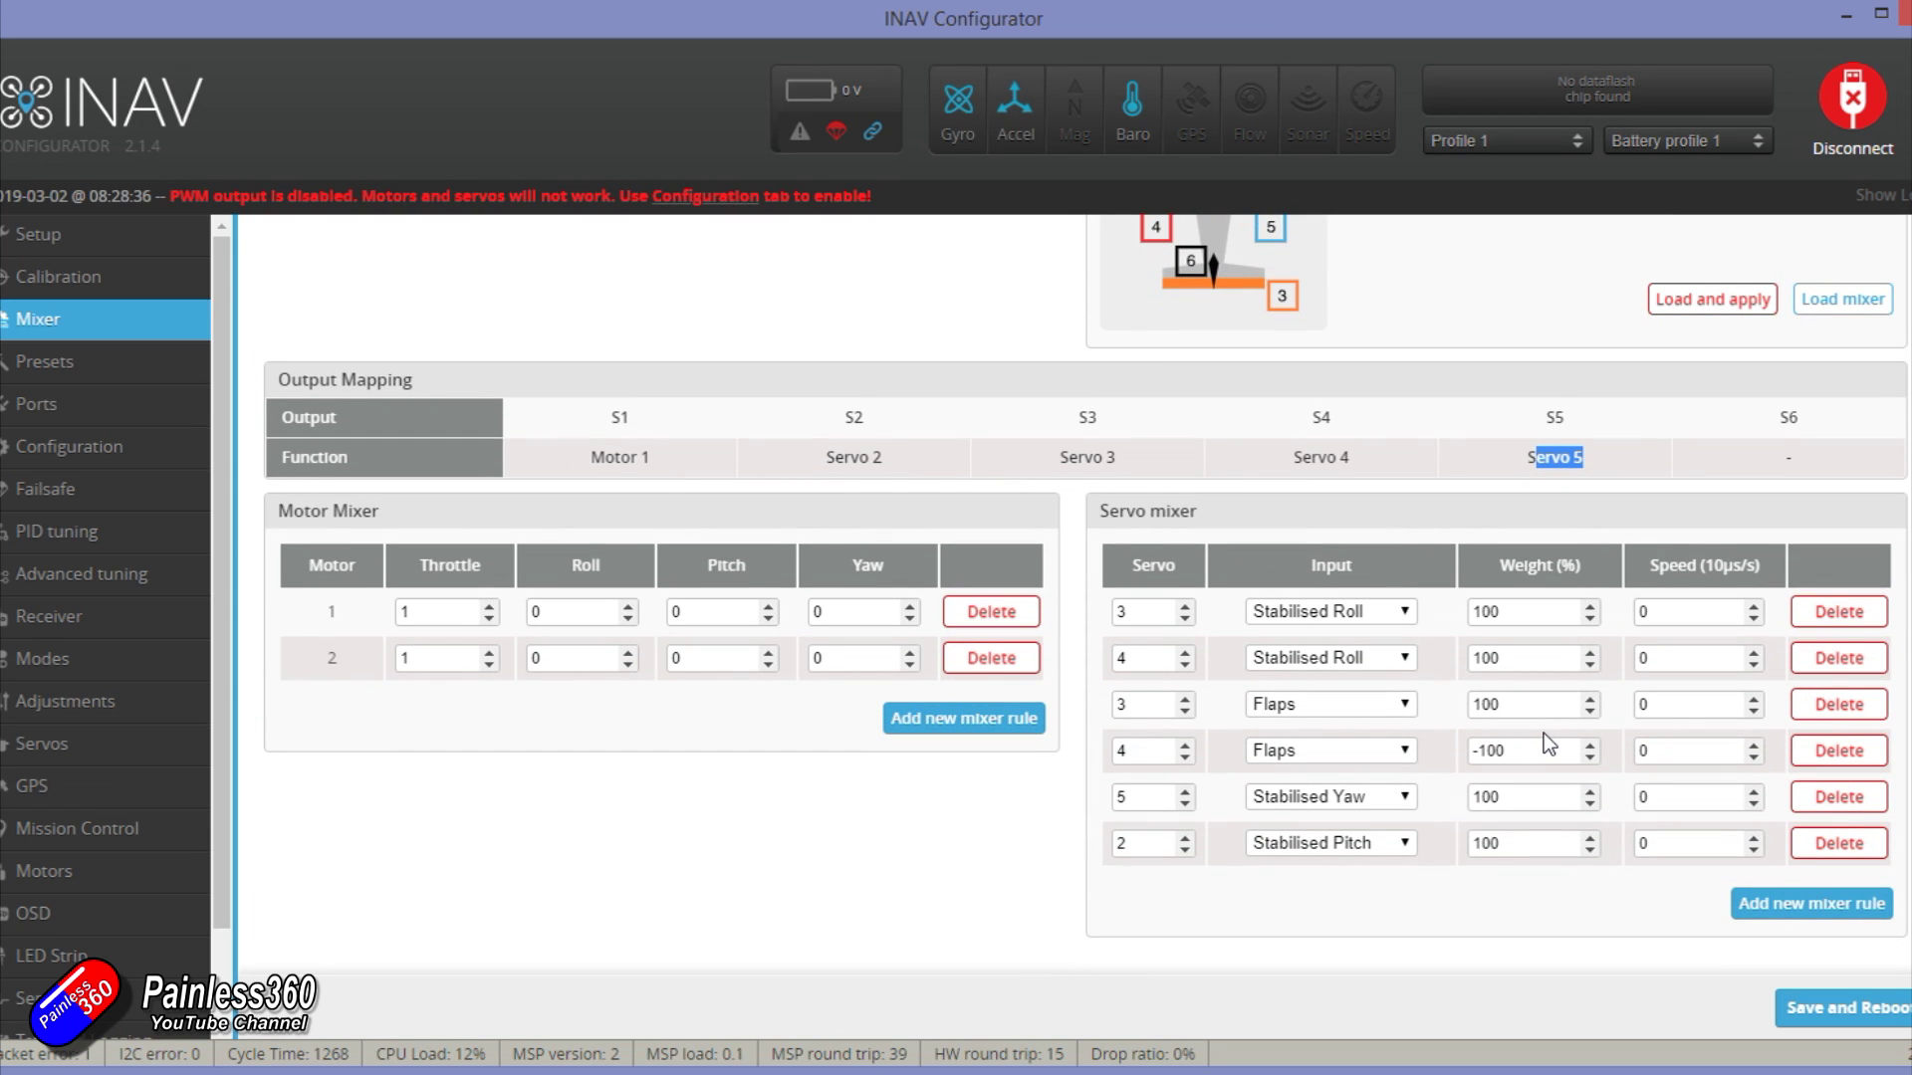
Step: Compare the Airplane preset diagram with the output mapping and the motor and servo mixer rules
scroll(1543, 734, "up", 2)
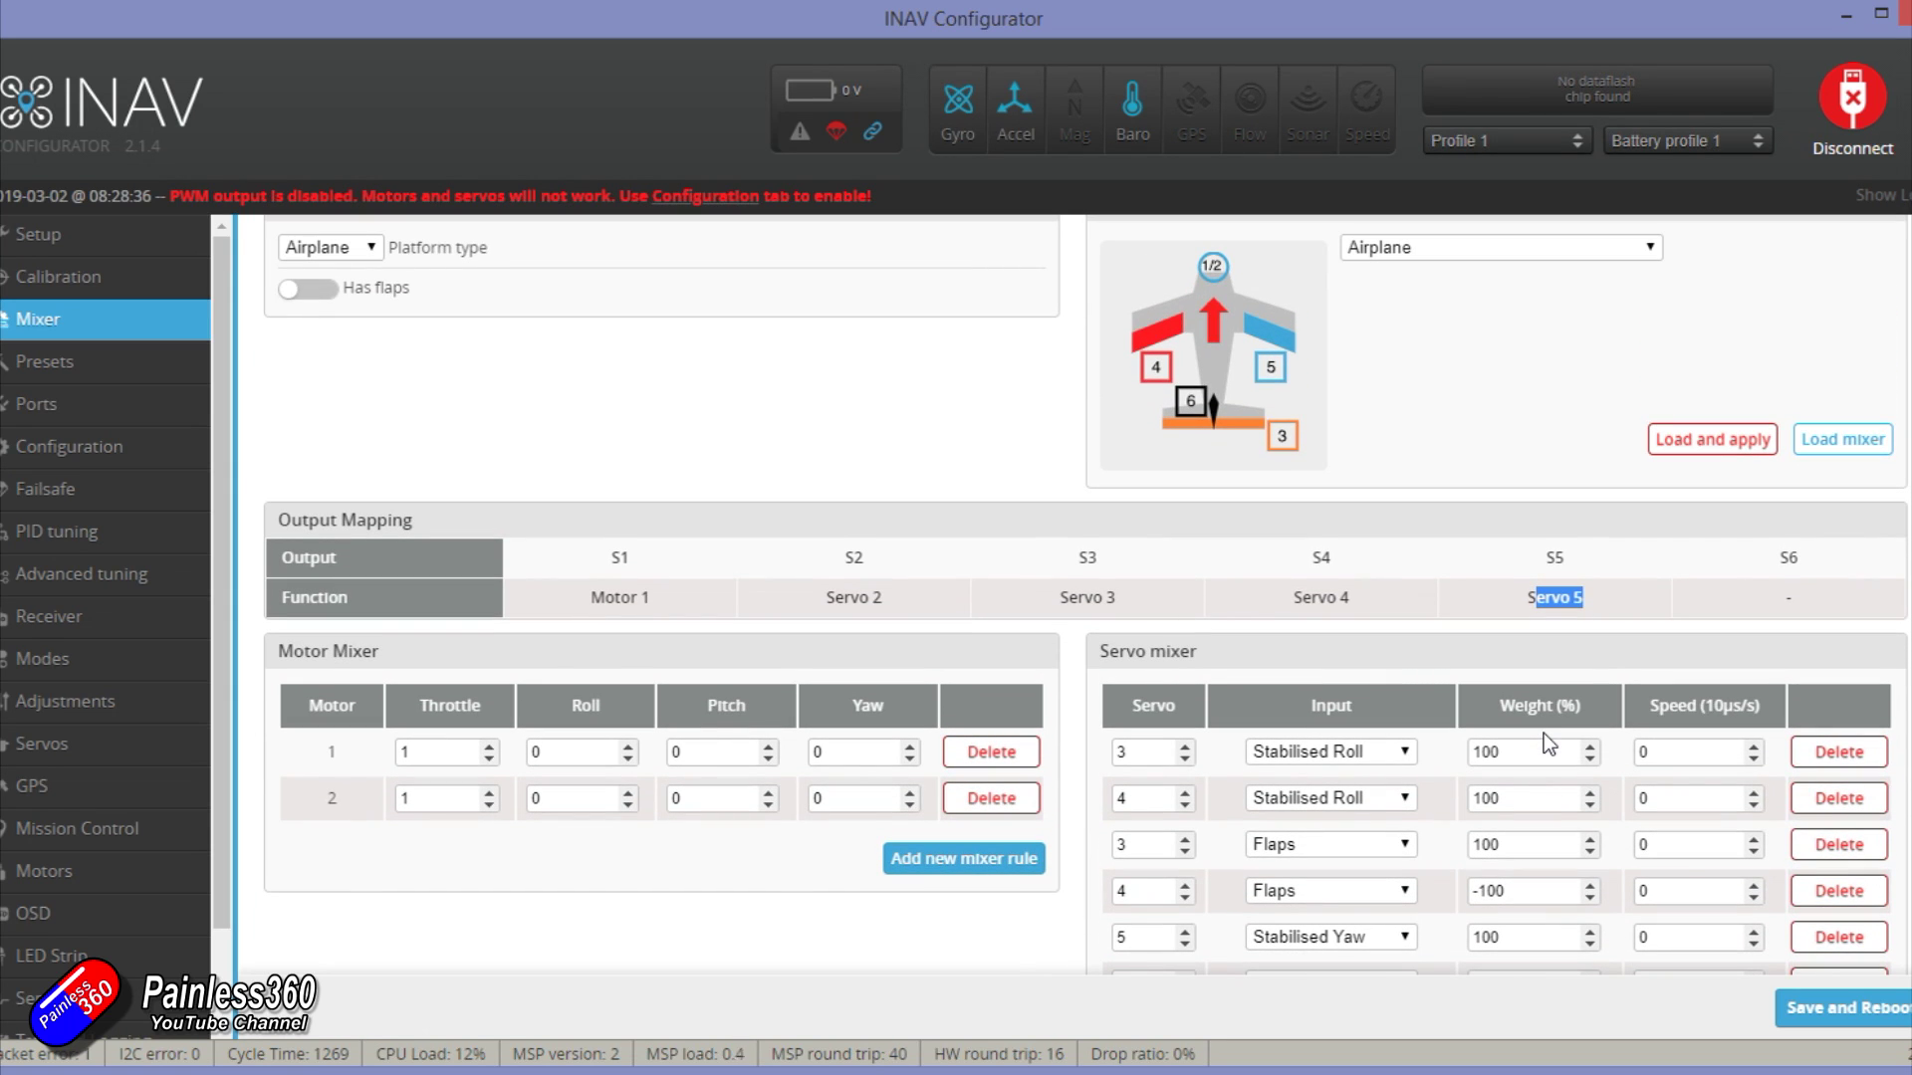
scroll(1543, 733, "down", 1)
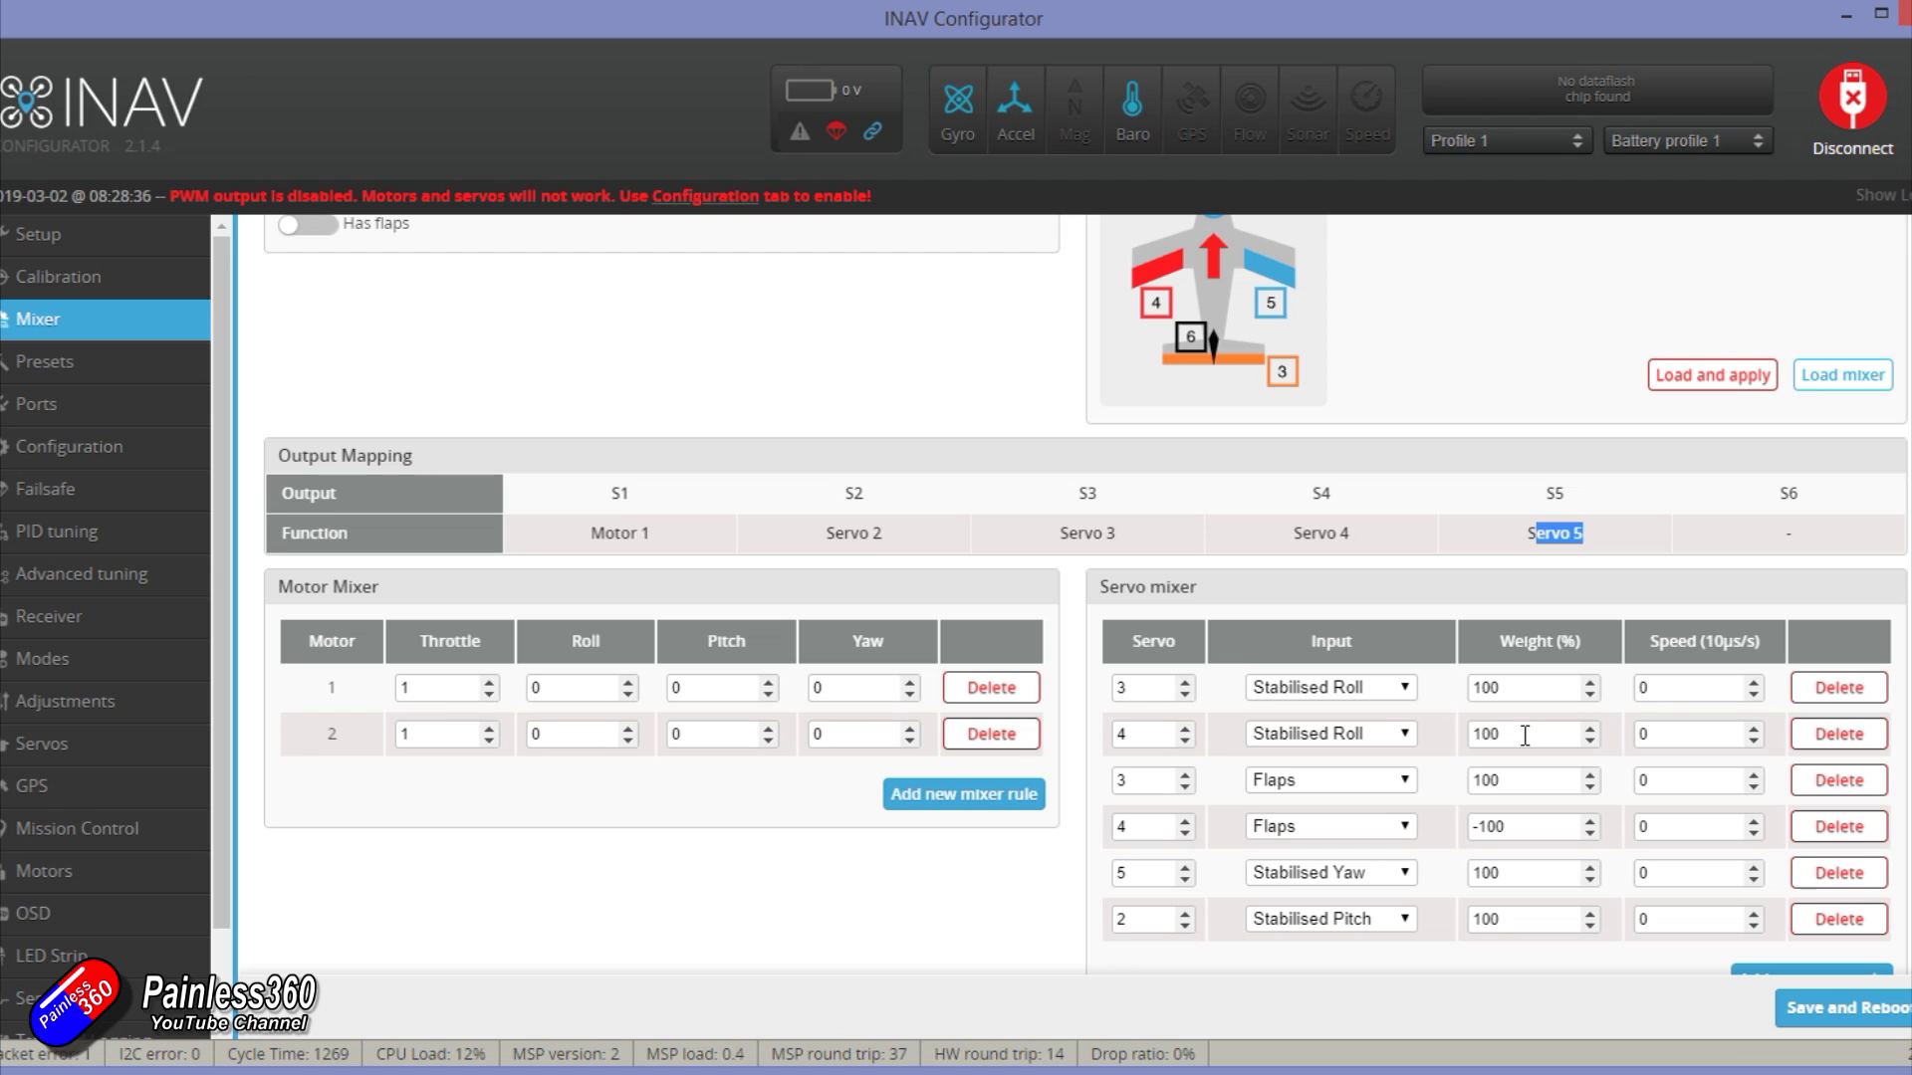
scroll(1524, 736, "up", 1)
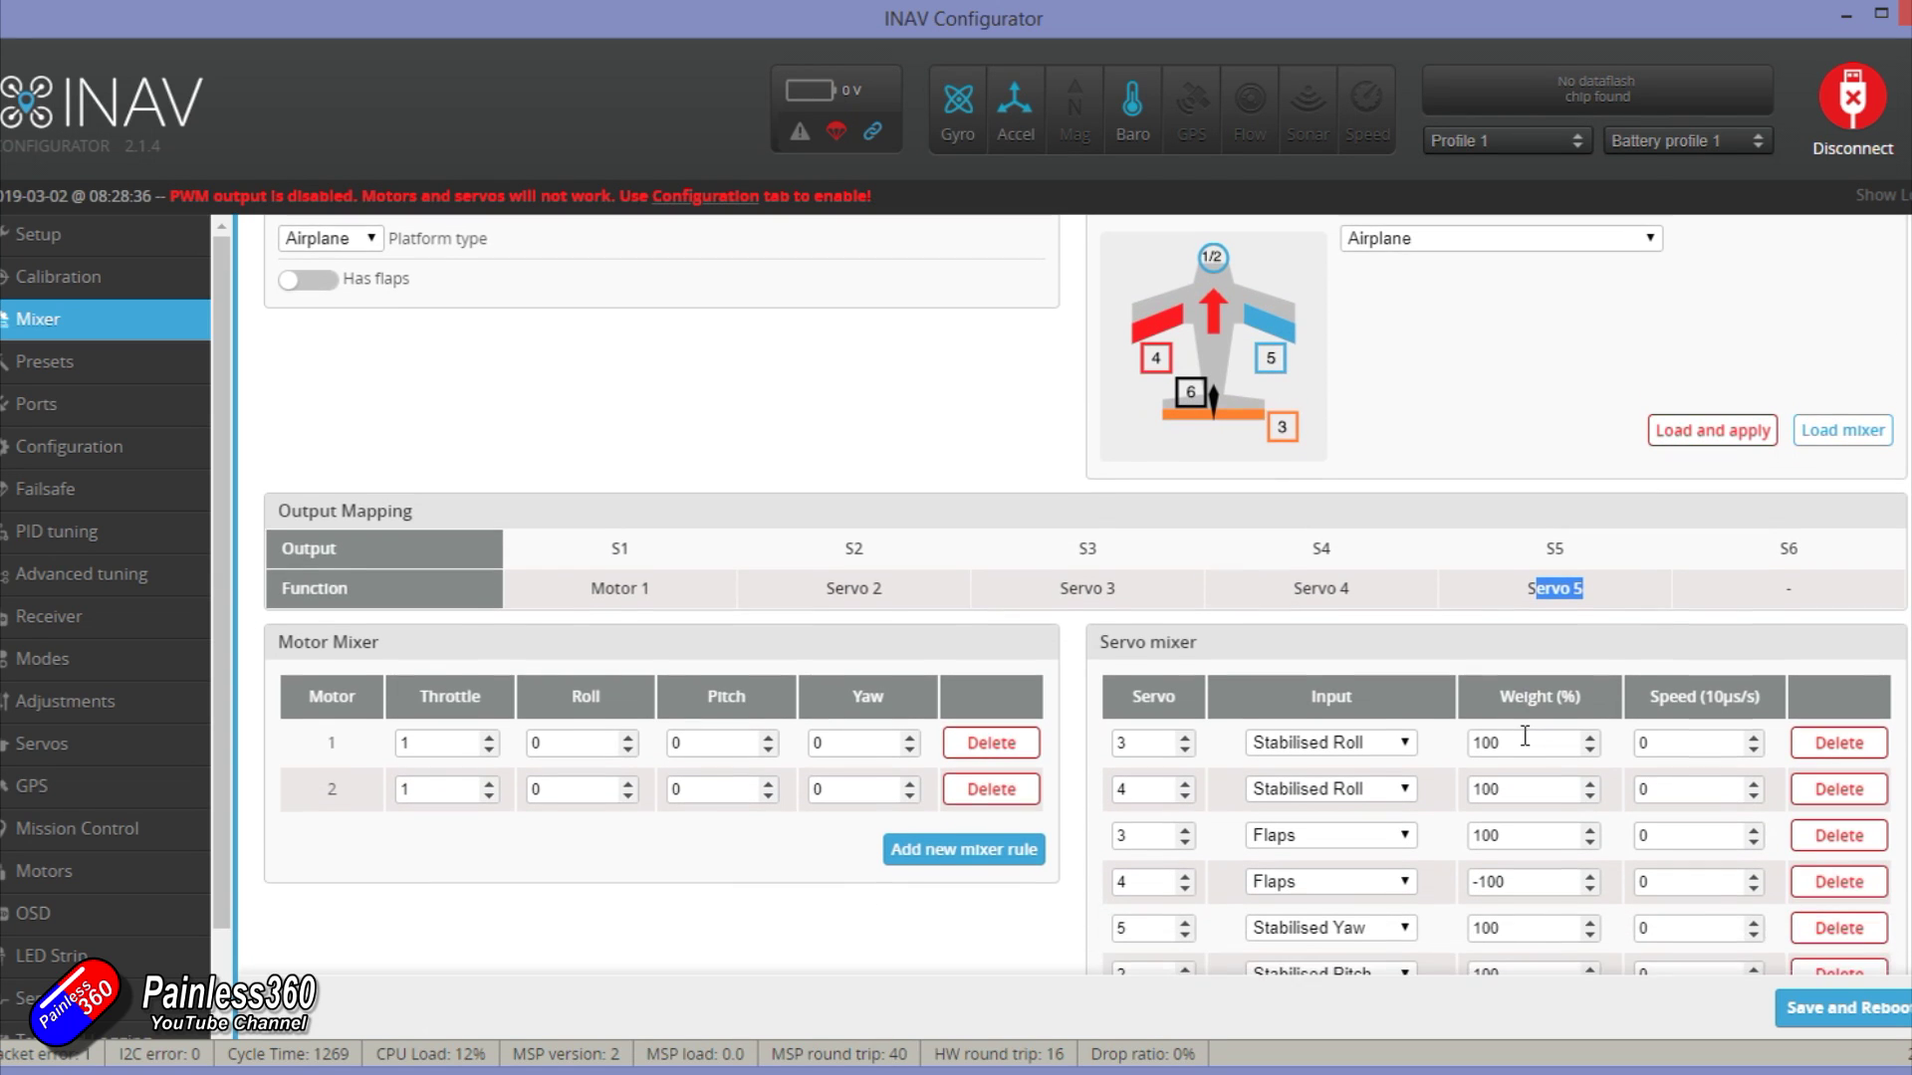
scroll(1524, 736, "up", 1)
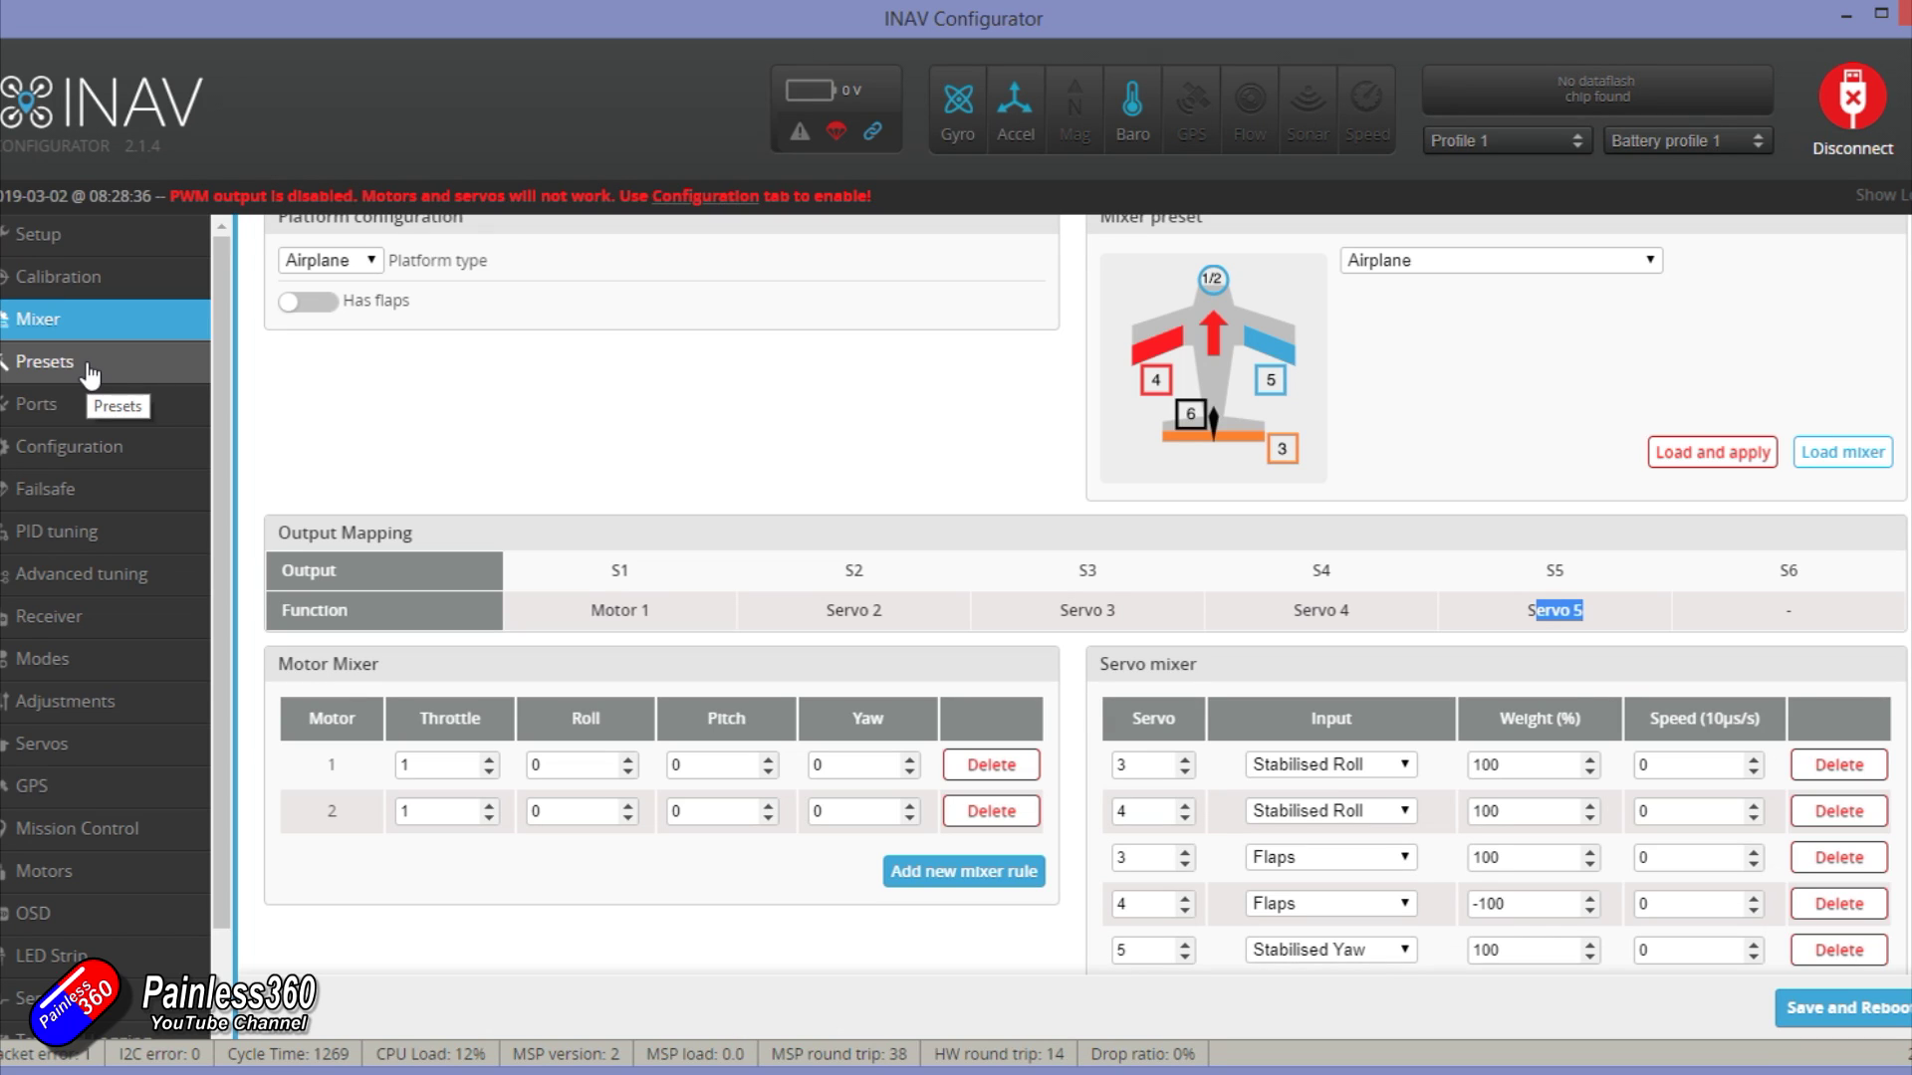
scroll(257, 440, "up", 2)
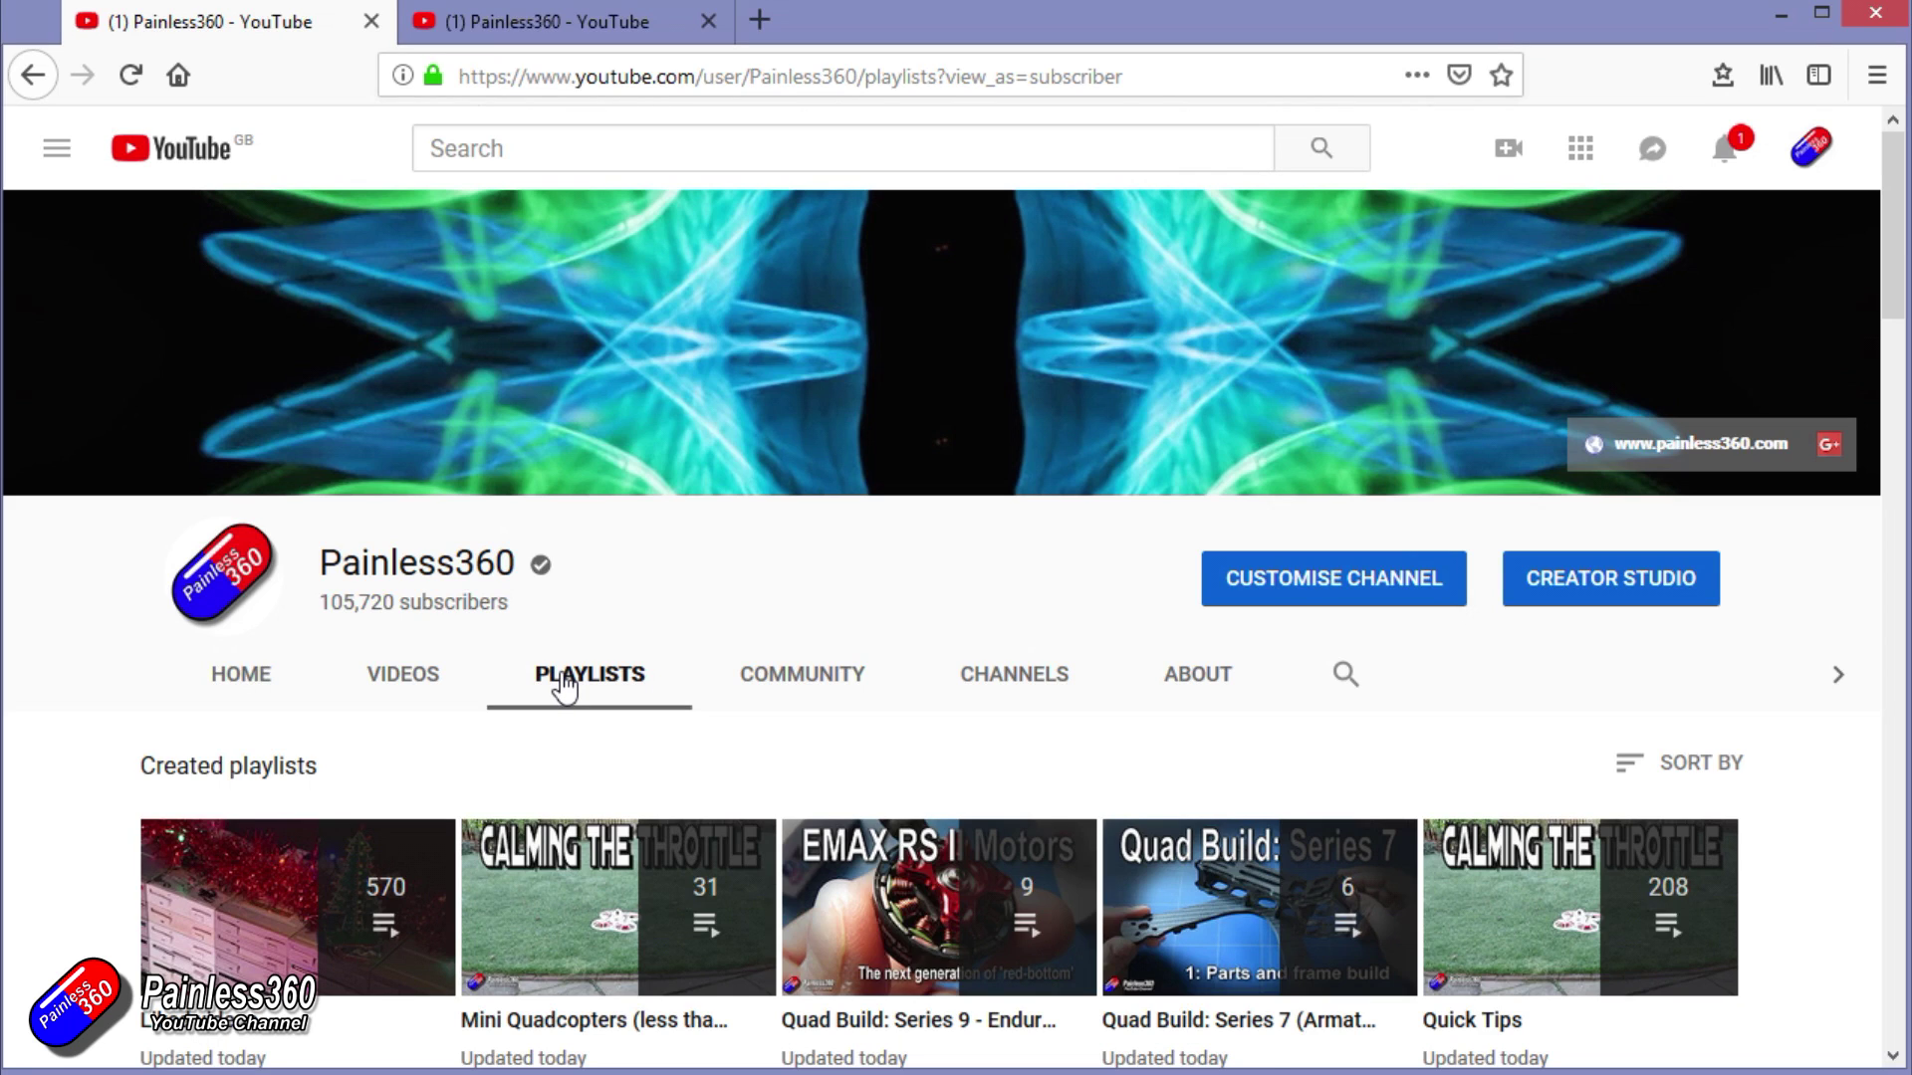
Step: Switch to YouTube in the browser, look through the Painless360 channel's playlists, and search for "inav painless360"
scroll(563, 685, "down", 10)
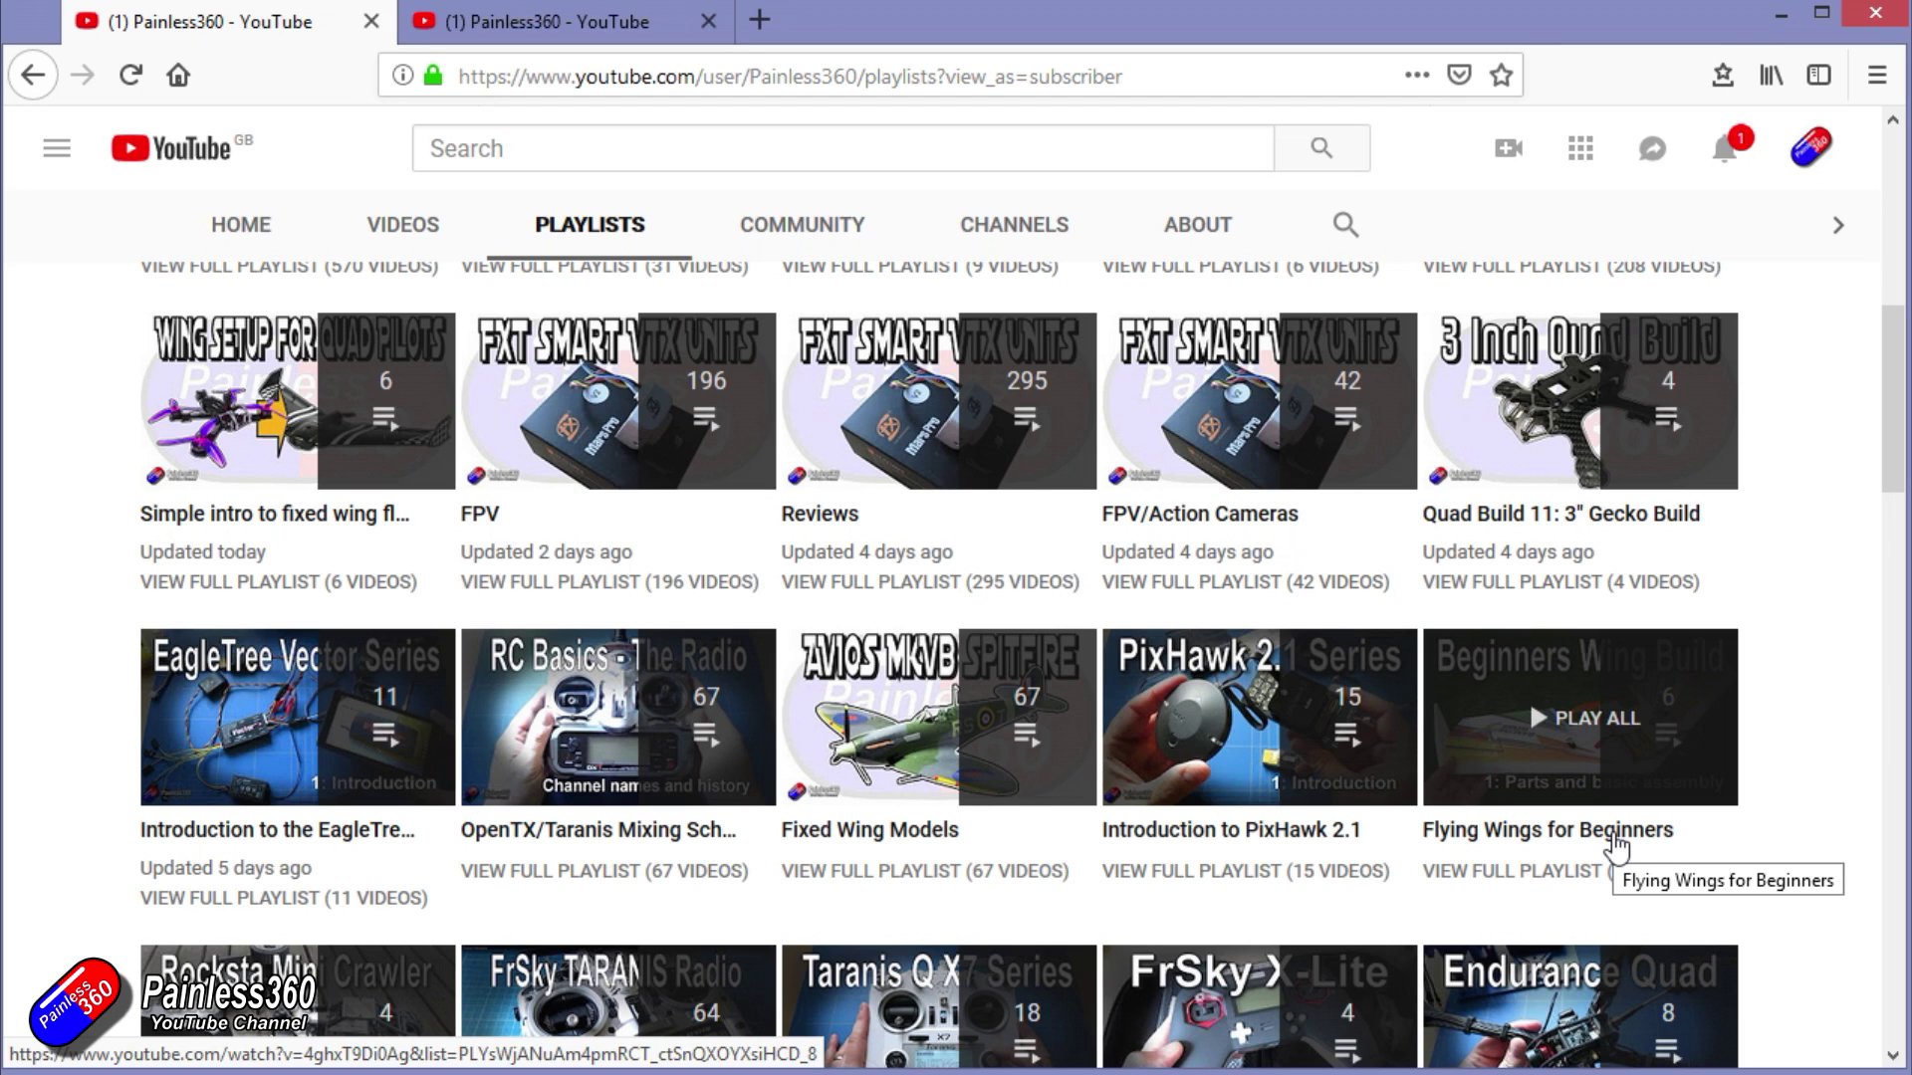
left_click(593, 30)
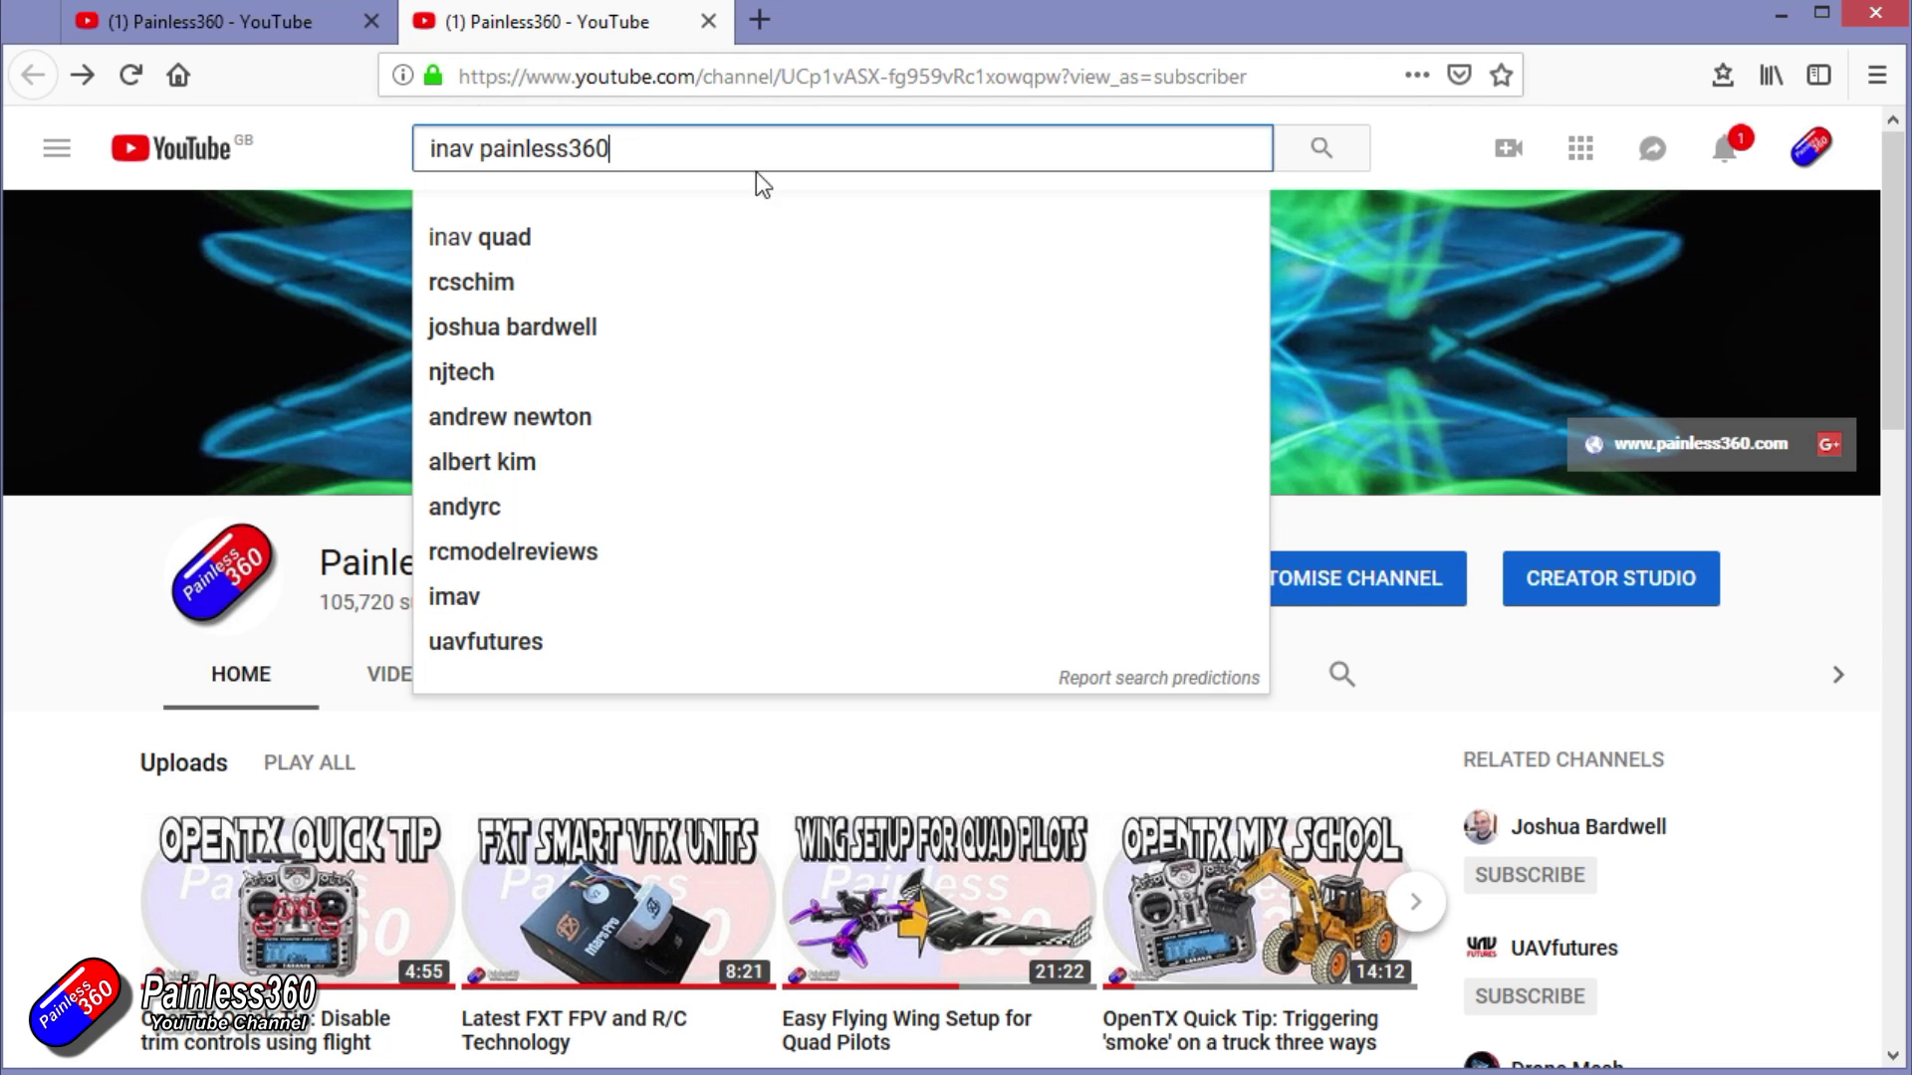
key("Return")
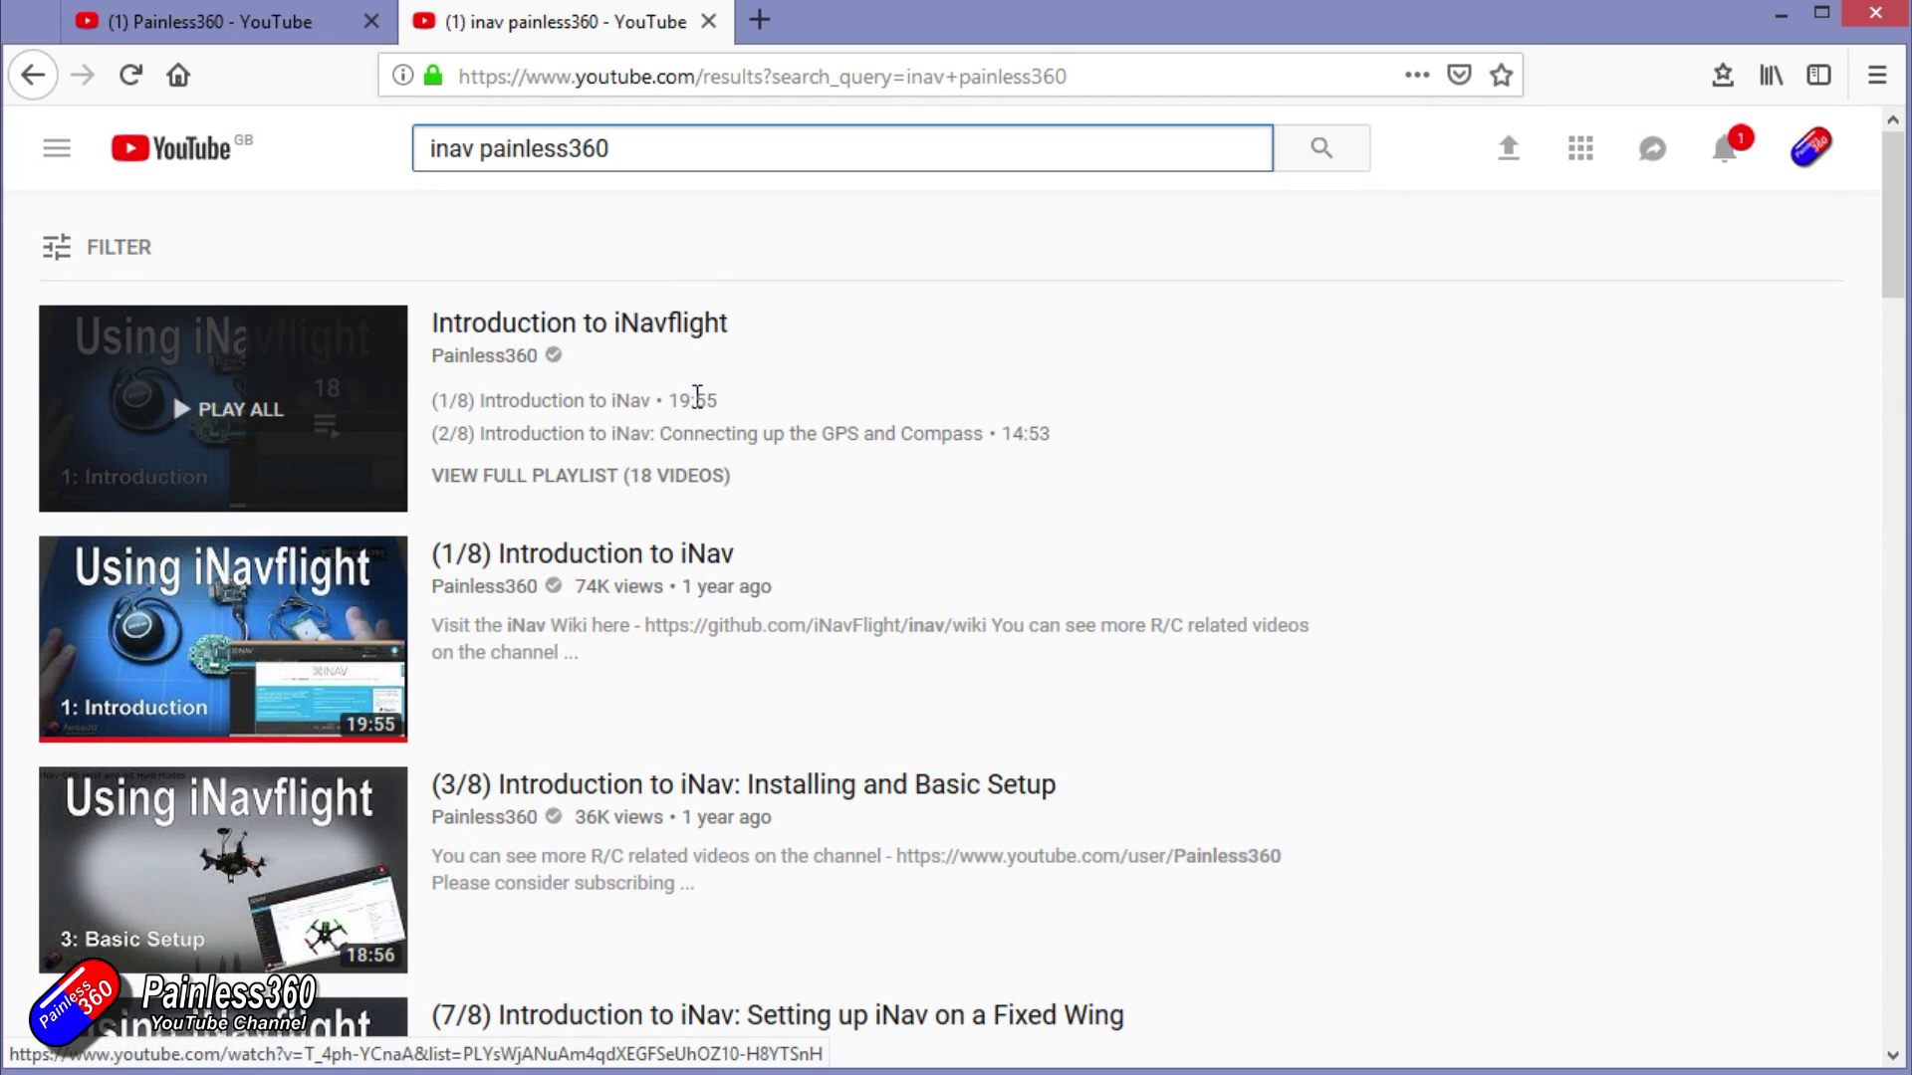